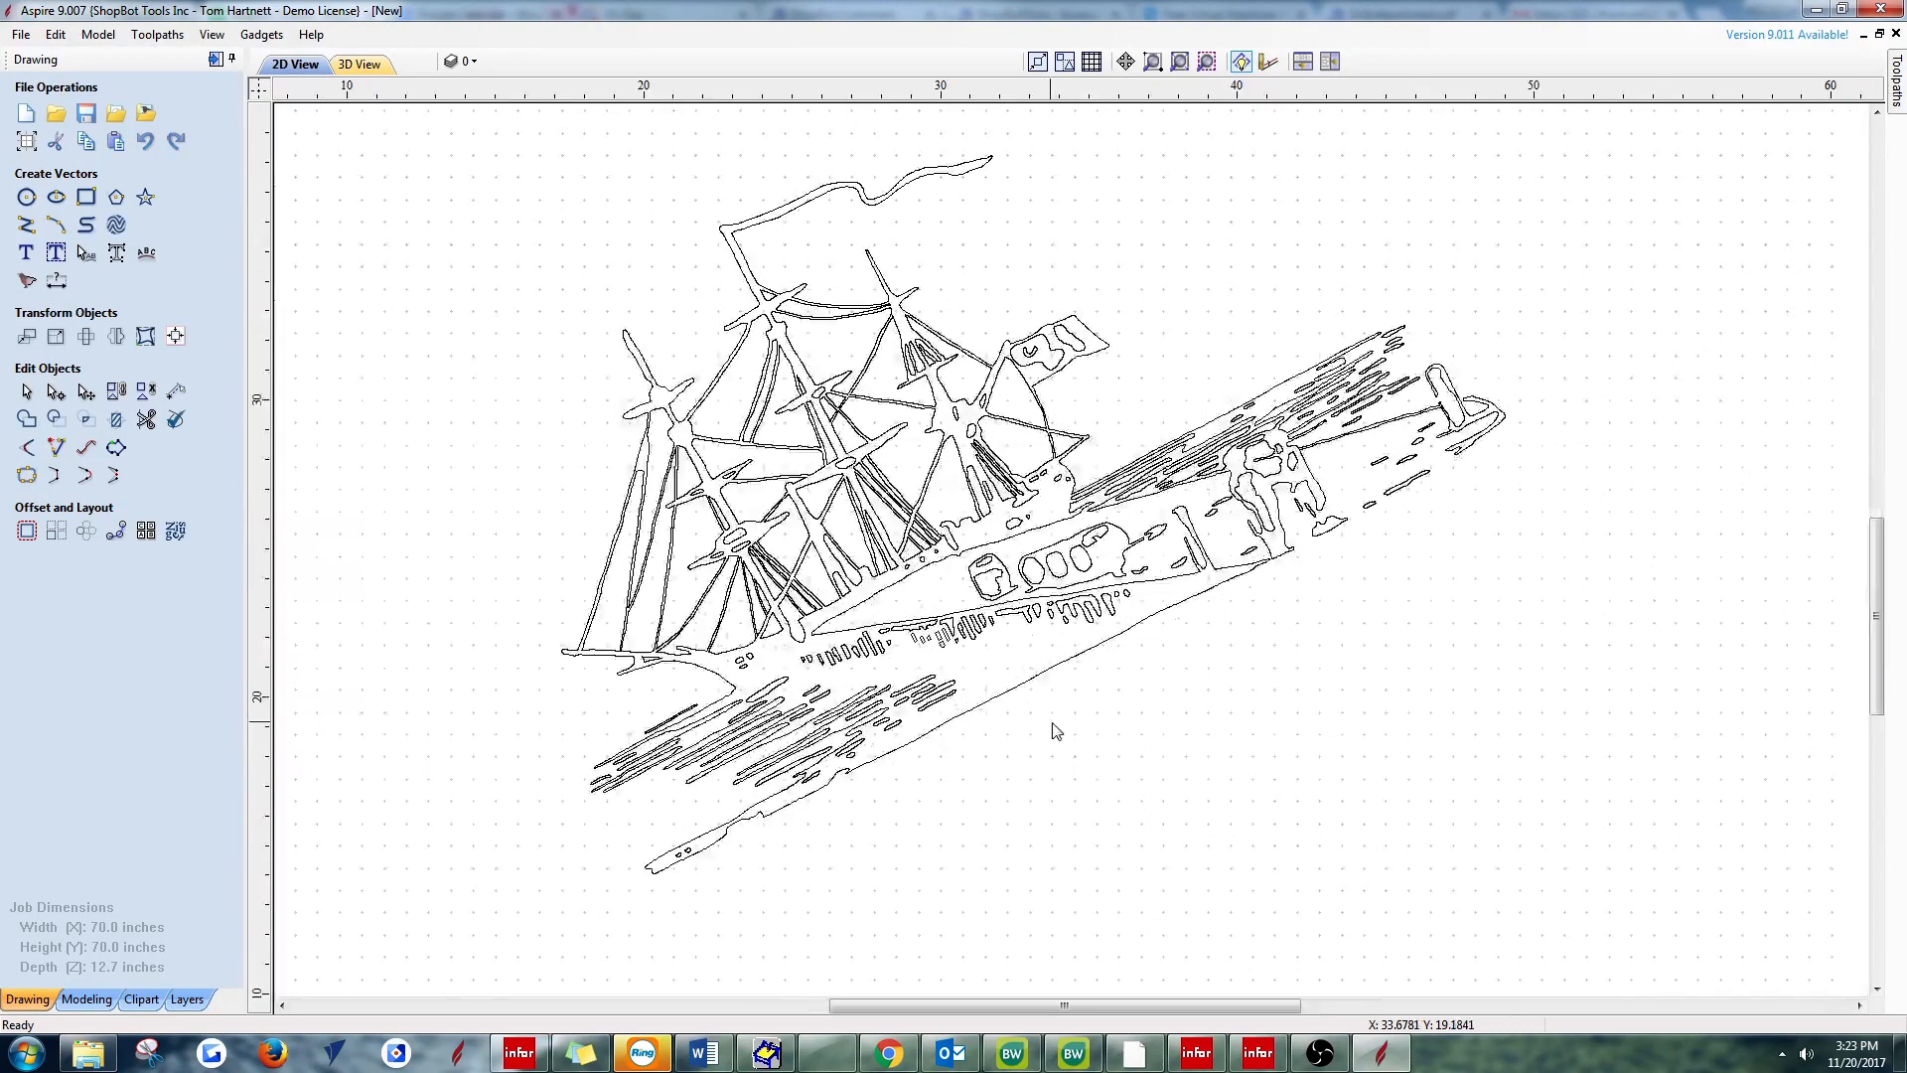
# - Examine the nodes along the outer ship outline in node editing mode, focusing on the long lower edge
pyautogui.click(1031, 681)
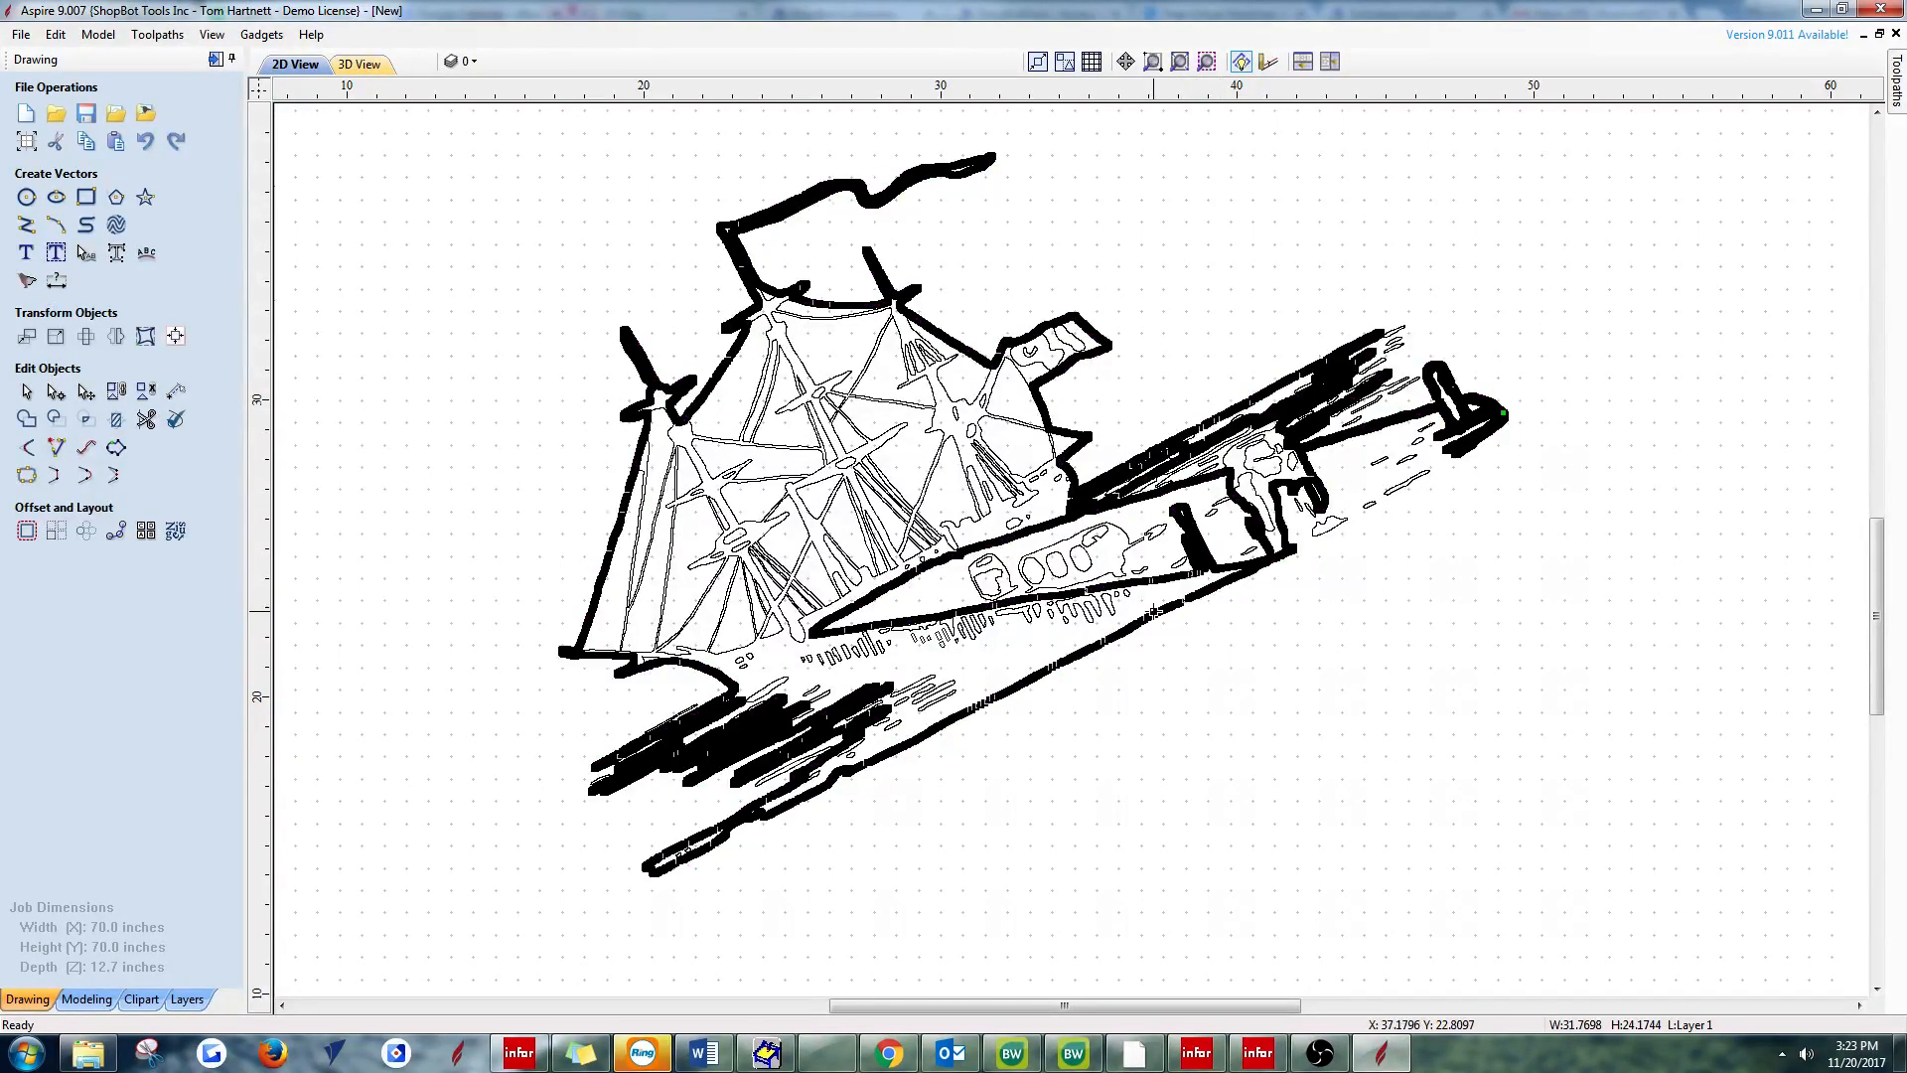
pyautogui.scroll(1, 1137, 703)
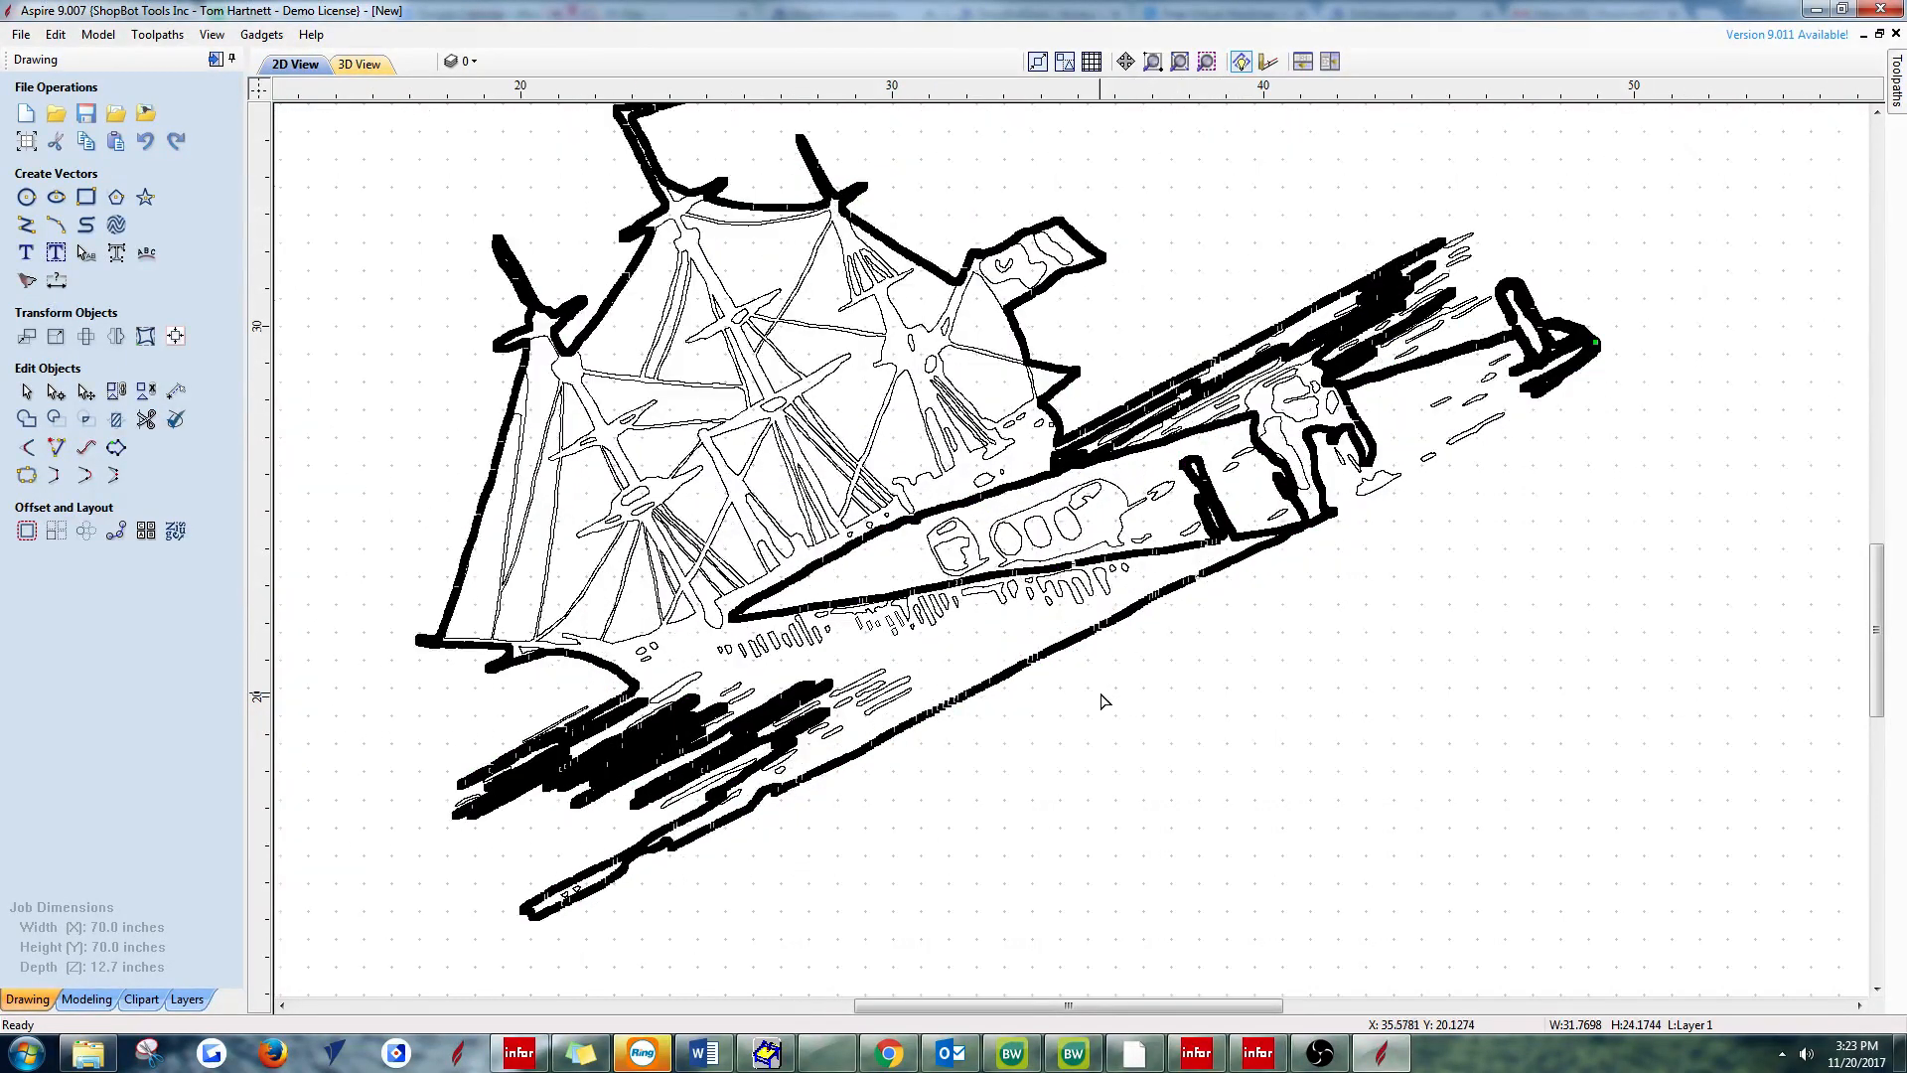
pyautogui.scroll(1, 1100, 701)
pyautogui.scroll(2, 1099, 693)
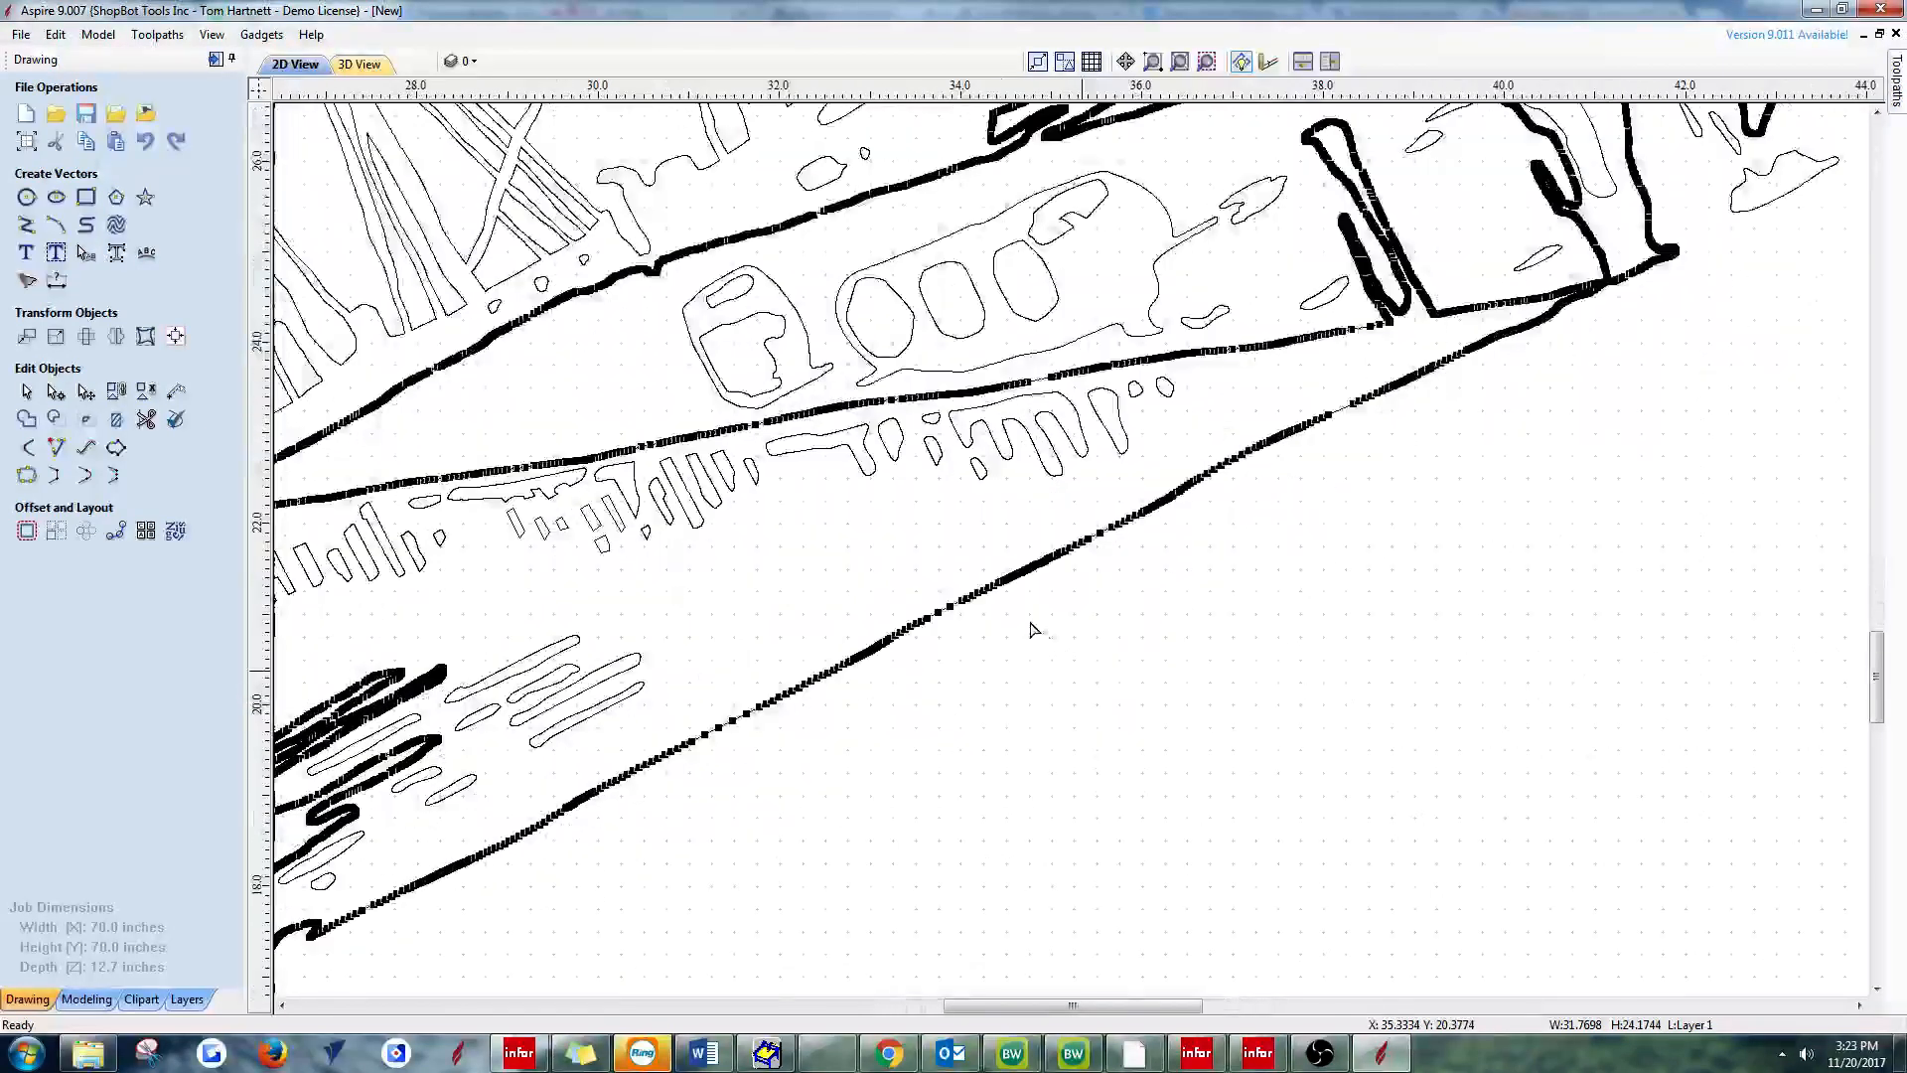
pyautogui.scroll(1, 973, 596)
pyautogui.scroll(-1, 958, 582)
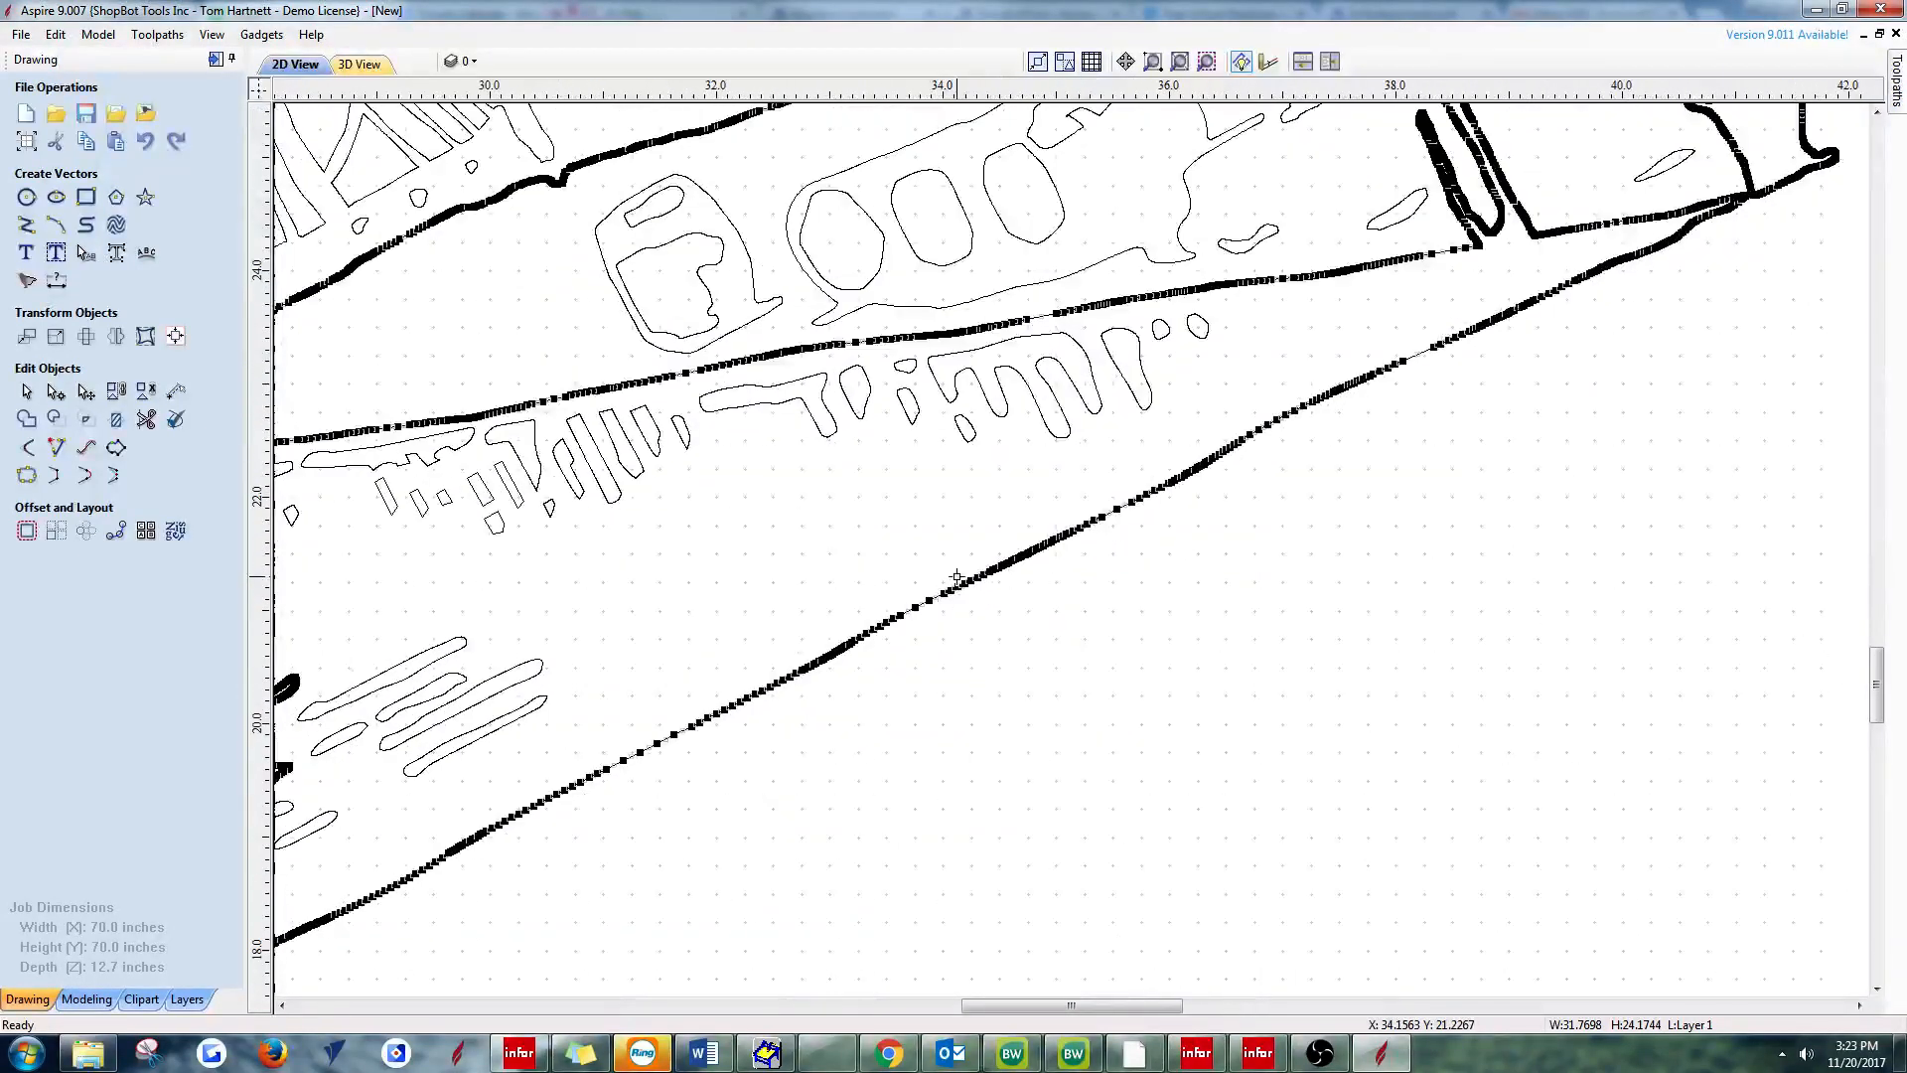
pyautogui.scroll(-4, 957, 578)
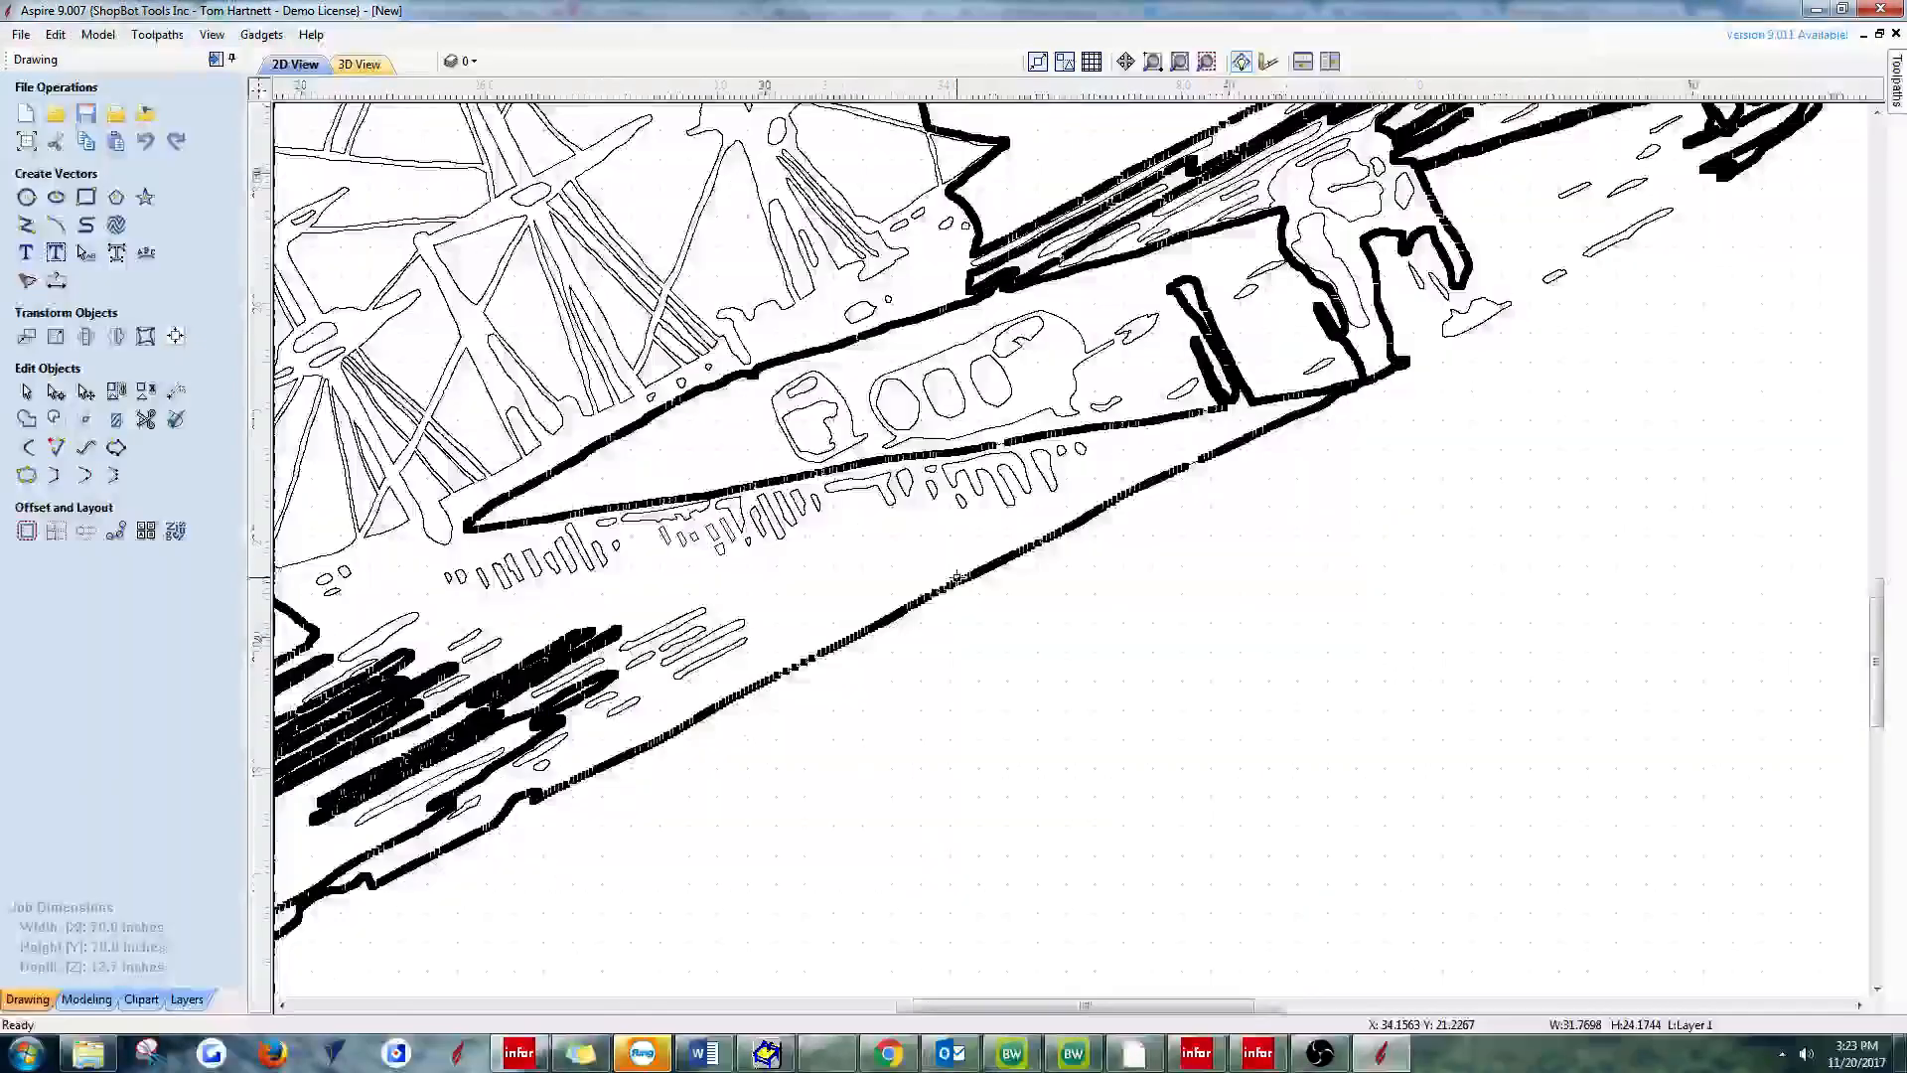
pyautogui.scroll(-2, 957, 578)
pyautogui.press('n')
# - Try to calculate the V-Carve 2 toolpath for all the ship vectors with the 90-degree 1.25-inch V-bit
pyautogui.moveTo(480, 162)
pyautogui.mouseDown()
pyautogui.moveTo(887, 370)
pyautogui.moveTo(1421, 836)
pyautogui.mouseUp()
pyautogui.click(1897, 80)
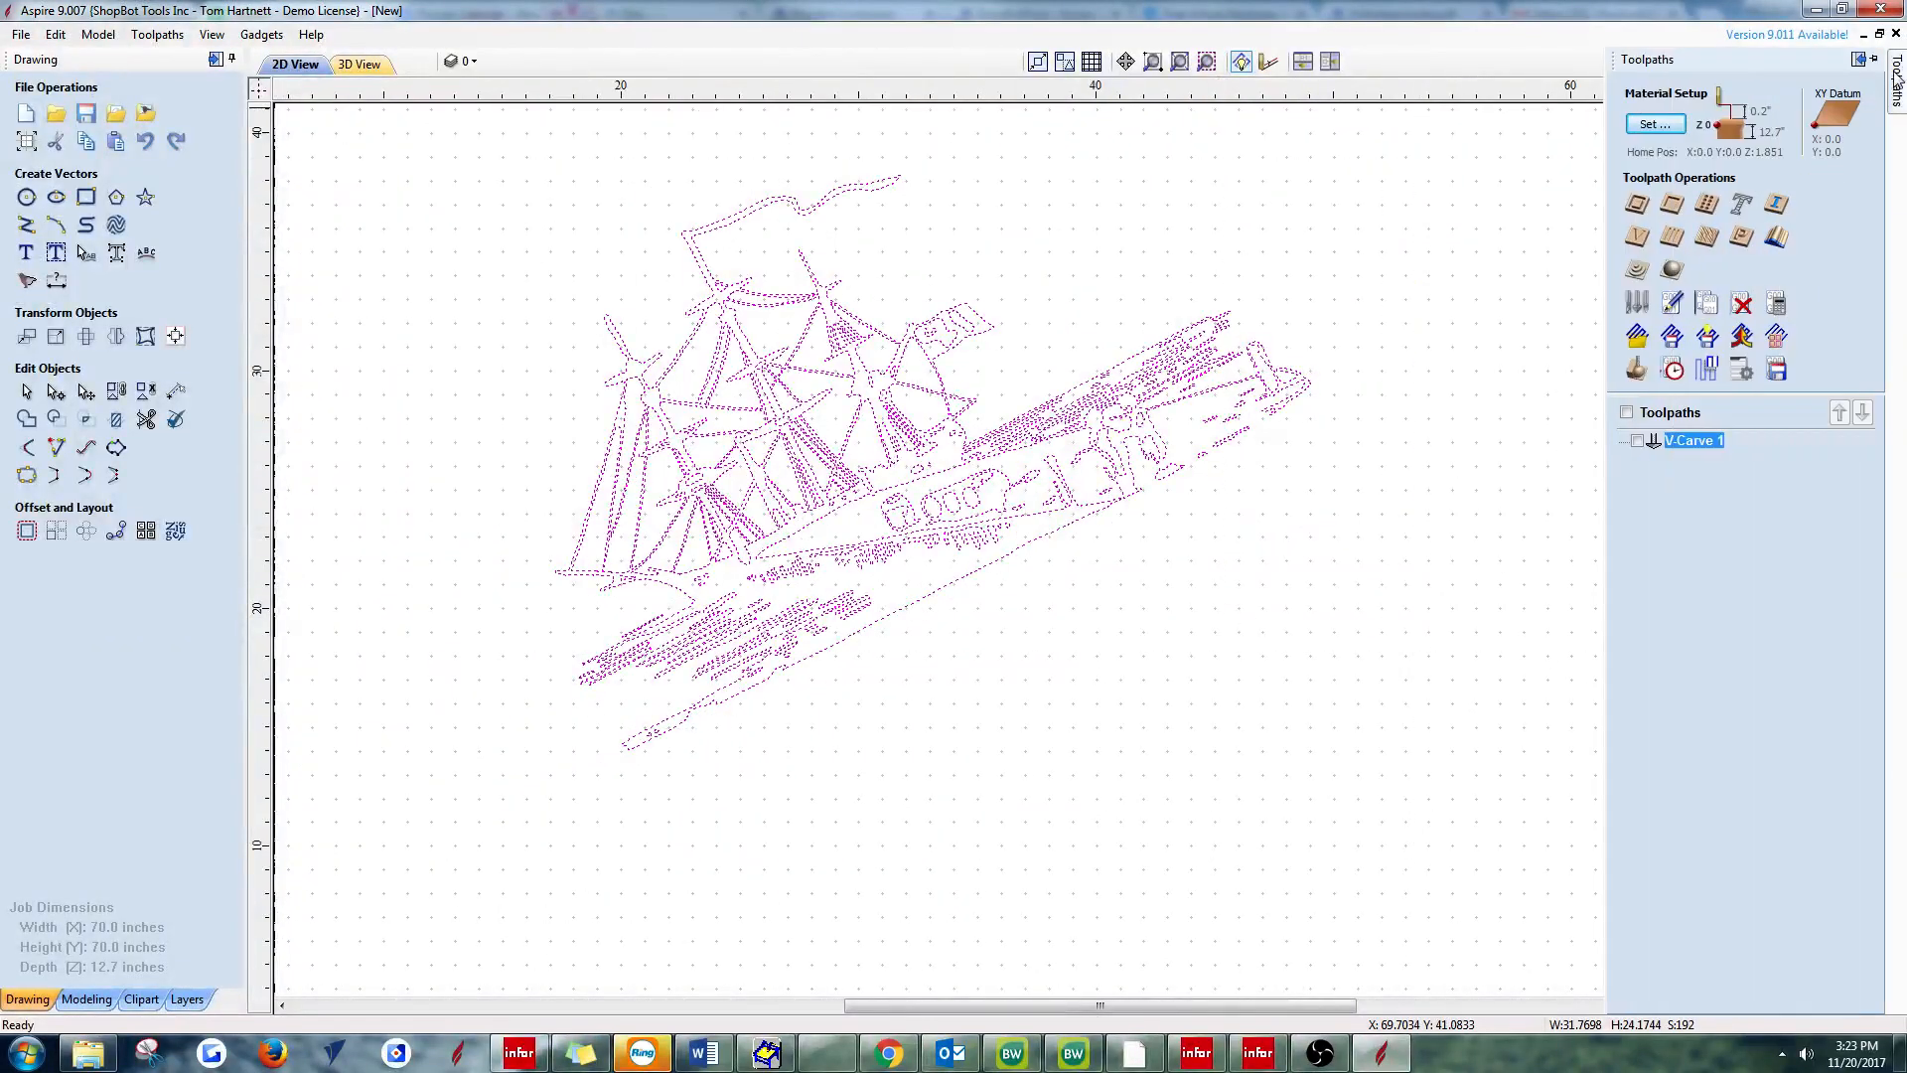
pyautogui.click(1683, 243)
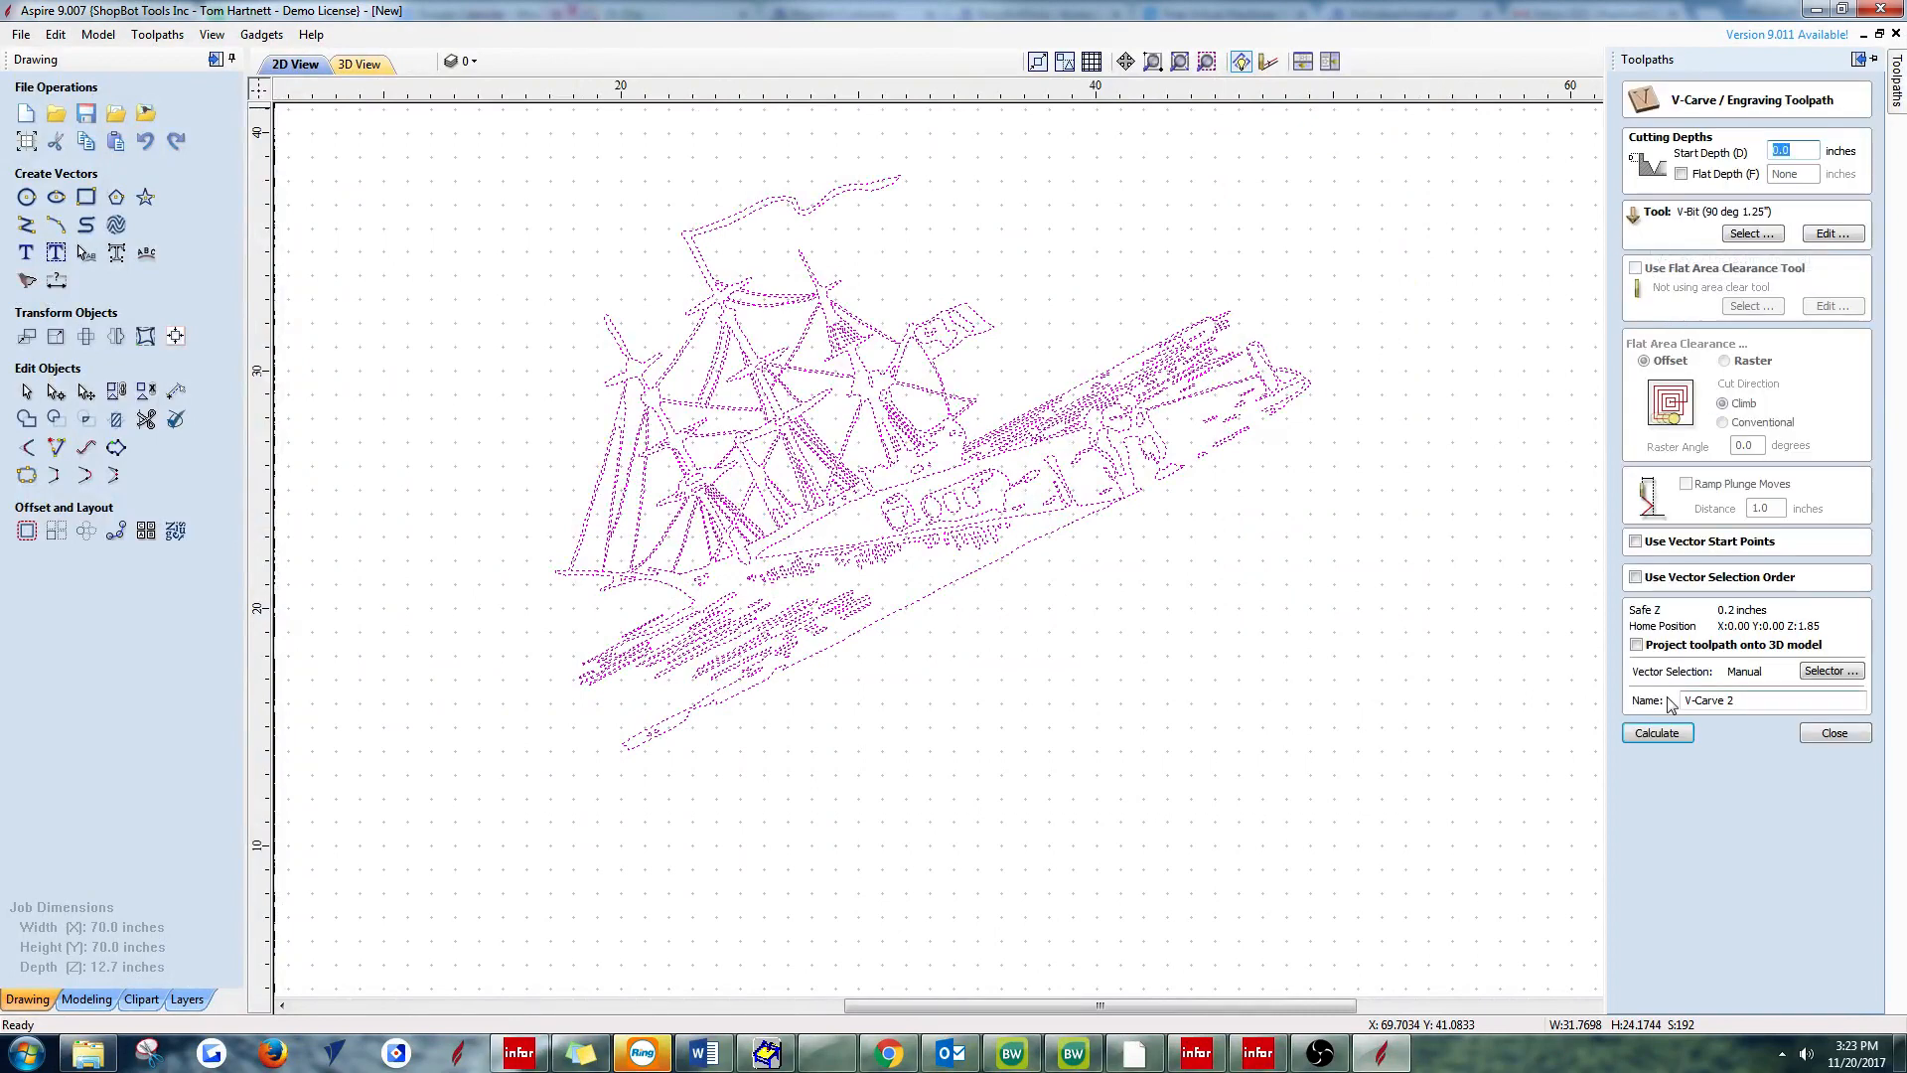
pyautogui.click(1669, 735)
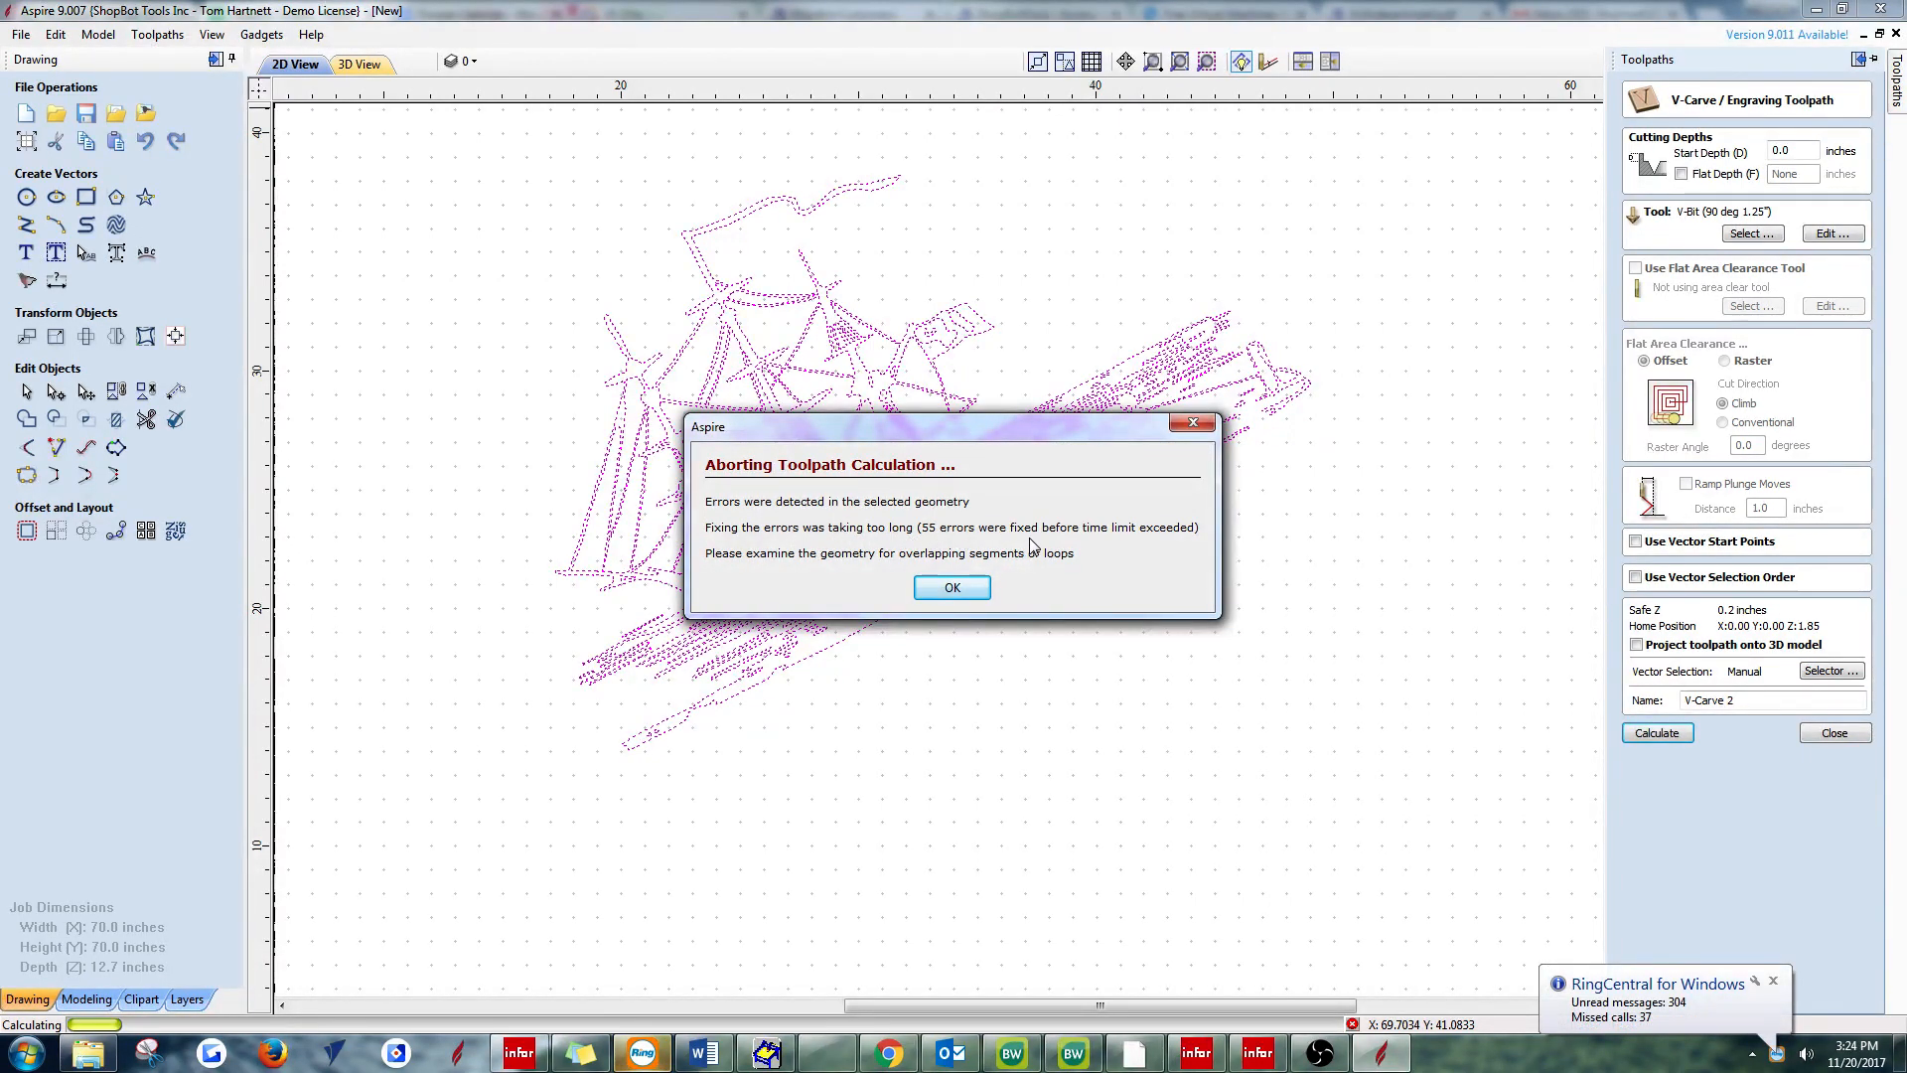
pyautogui.click(955, 588)
pyautogui.click(954, 547)
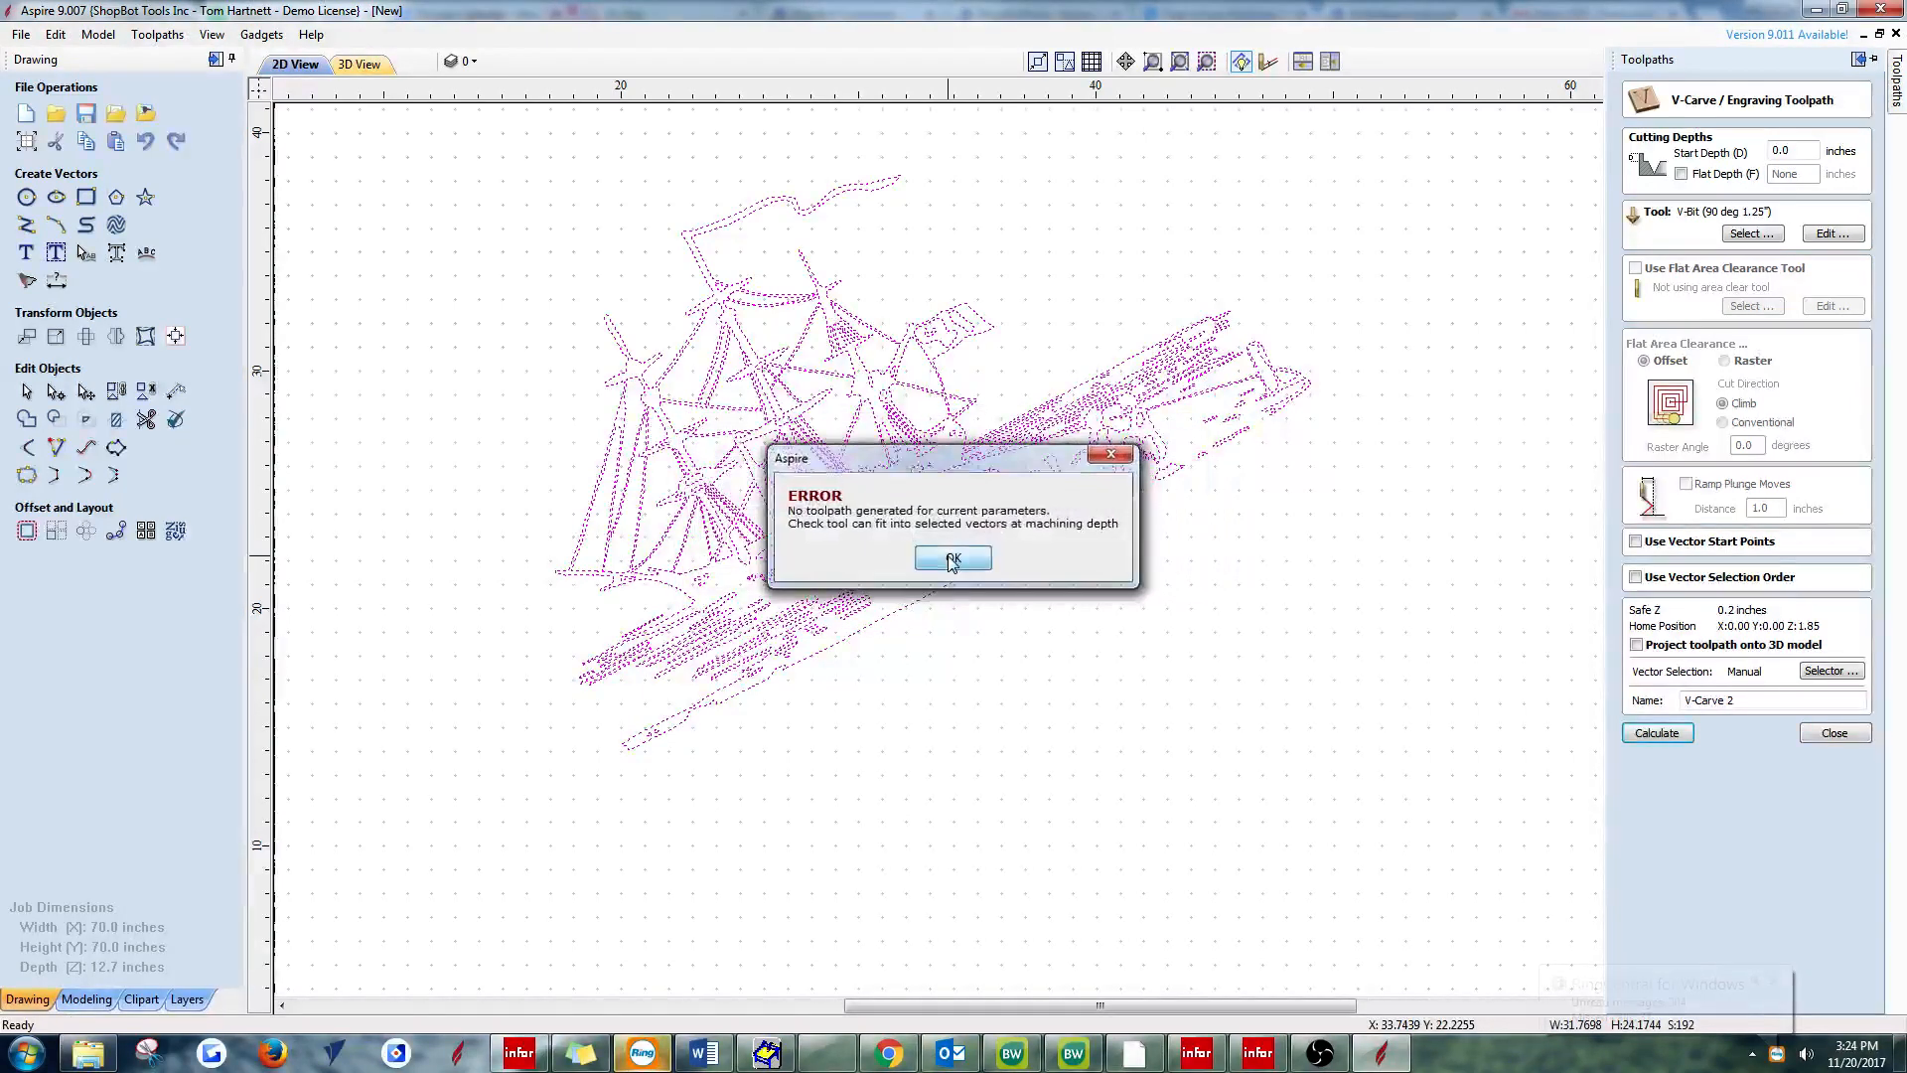
pyautogui.click(950, 554)
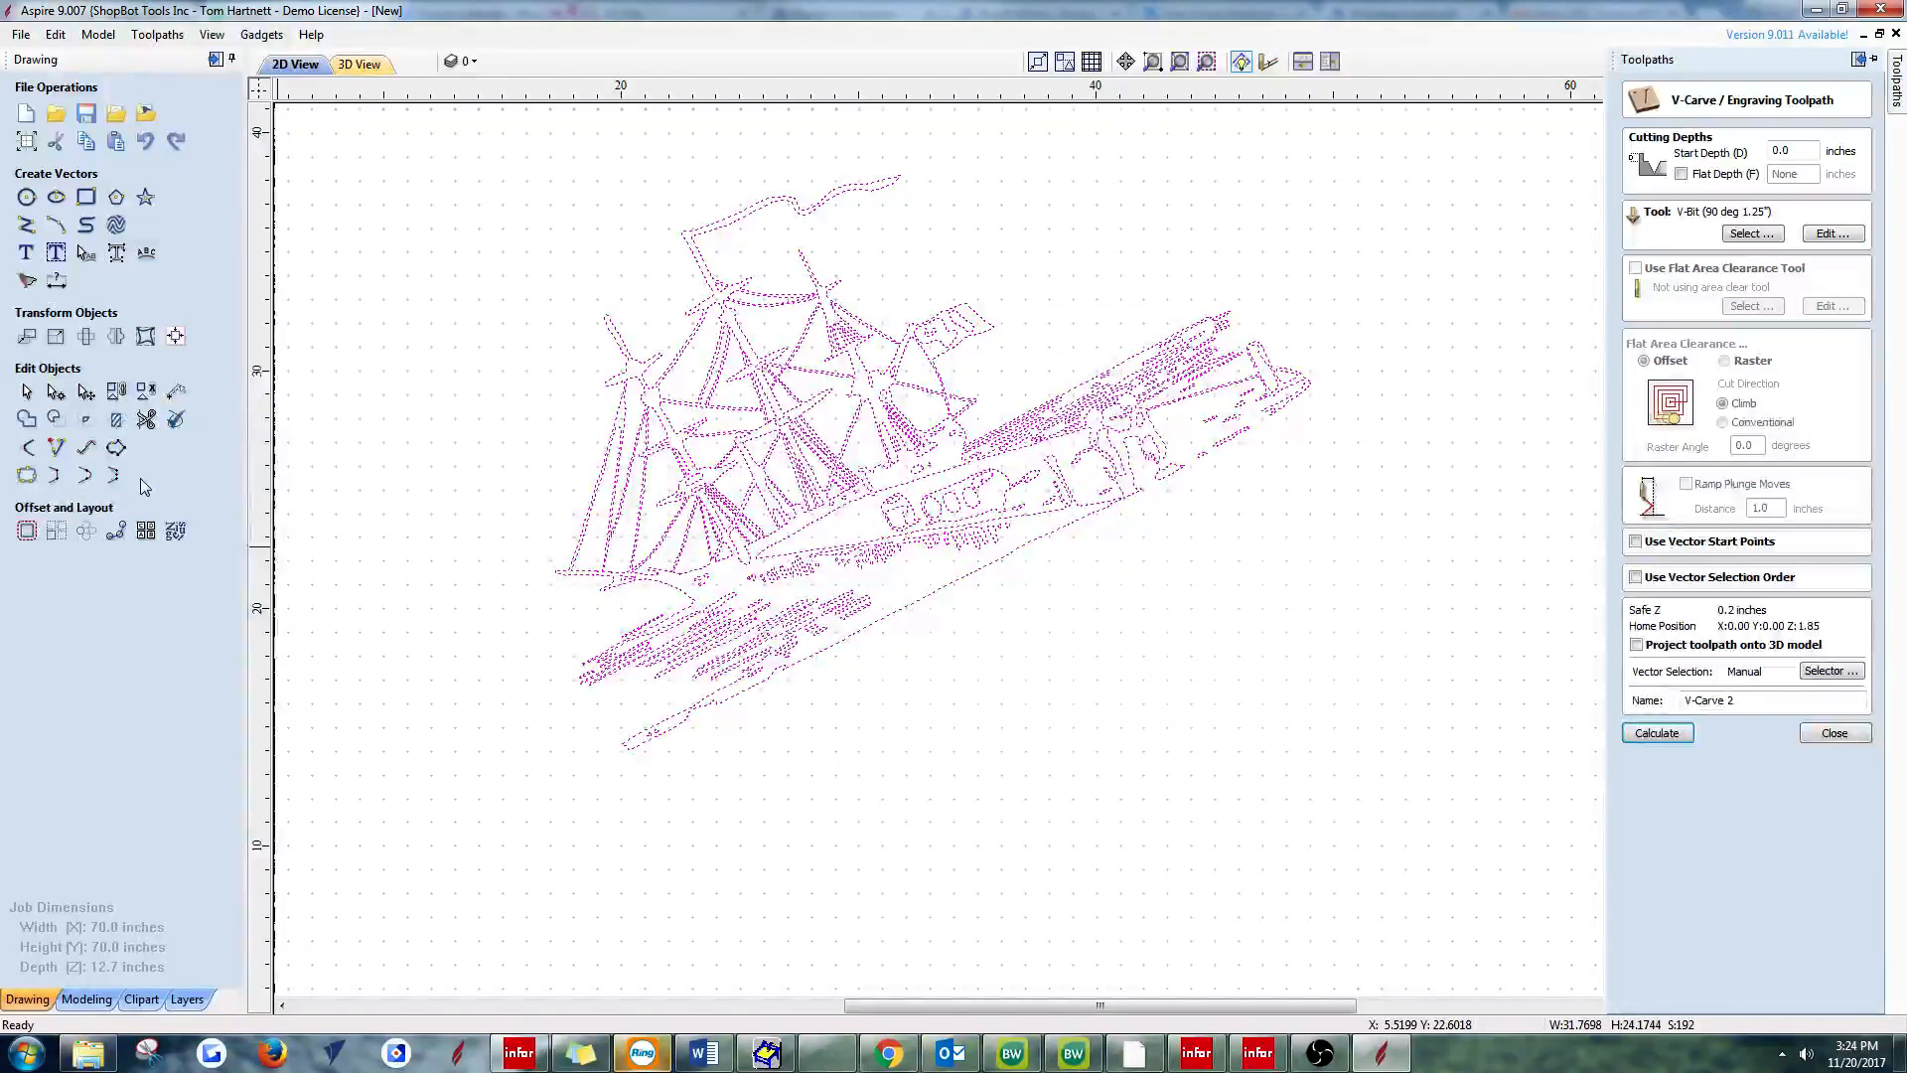
# - Fit Bezier curves to all the ship vectors with a 0.01-inch tolerance, keeping sharp corners and replacing the selected vectors
pyautogui.click(87, 455)
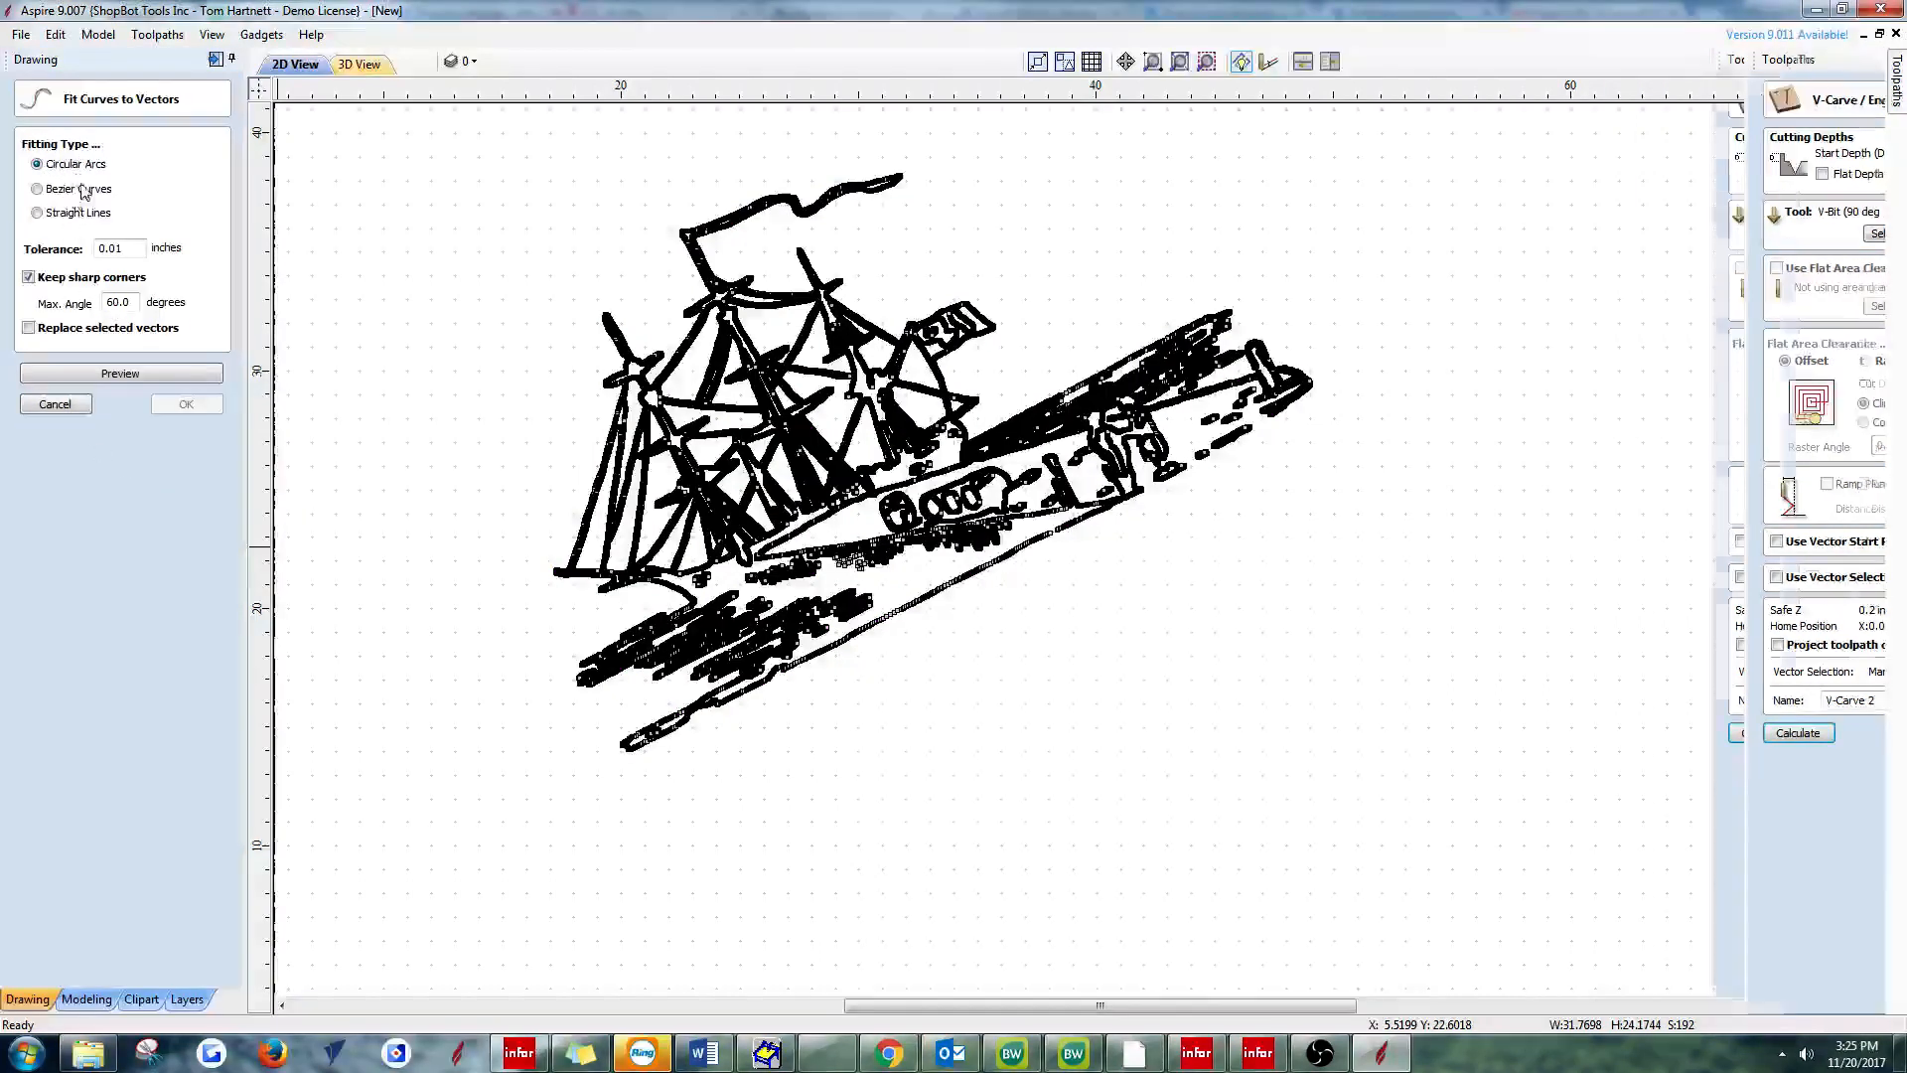
pyautogui.click(37, 189)
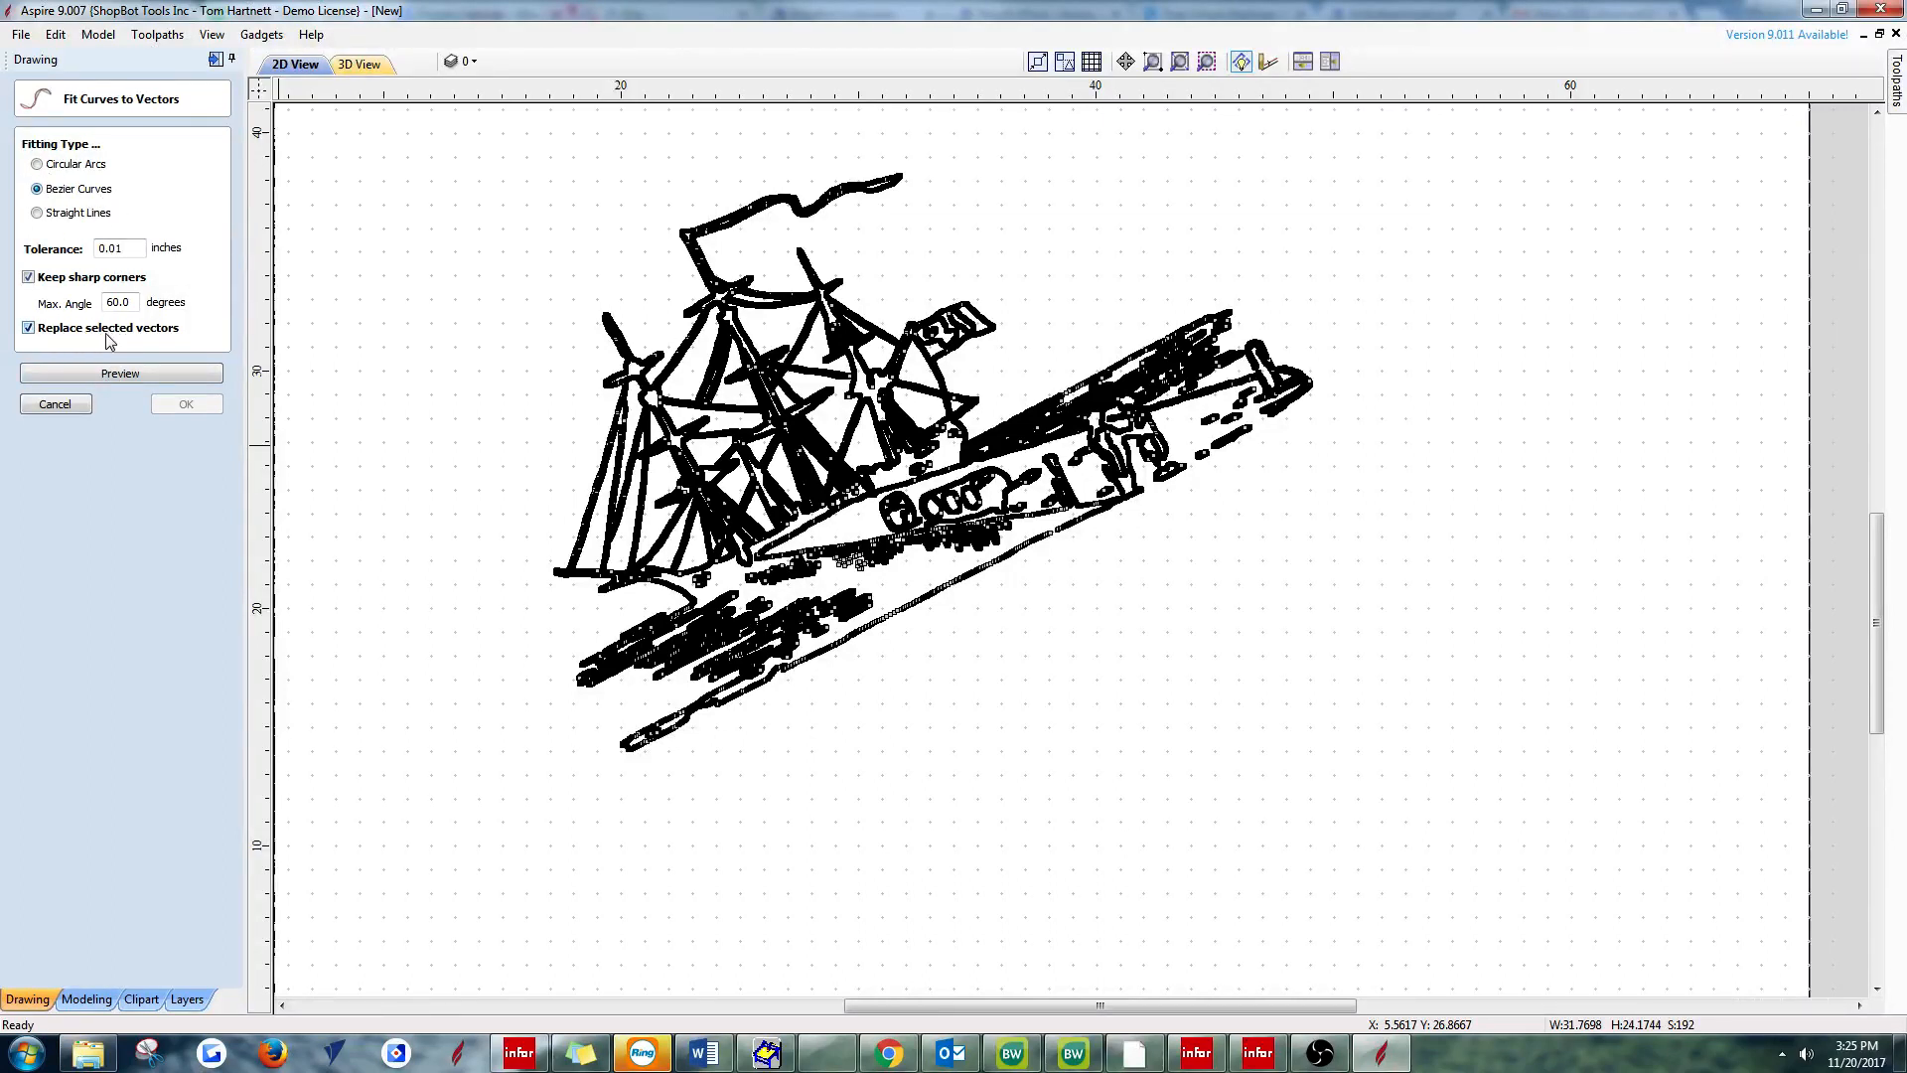
pyautogui.click(132, 376)
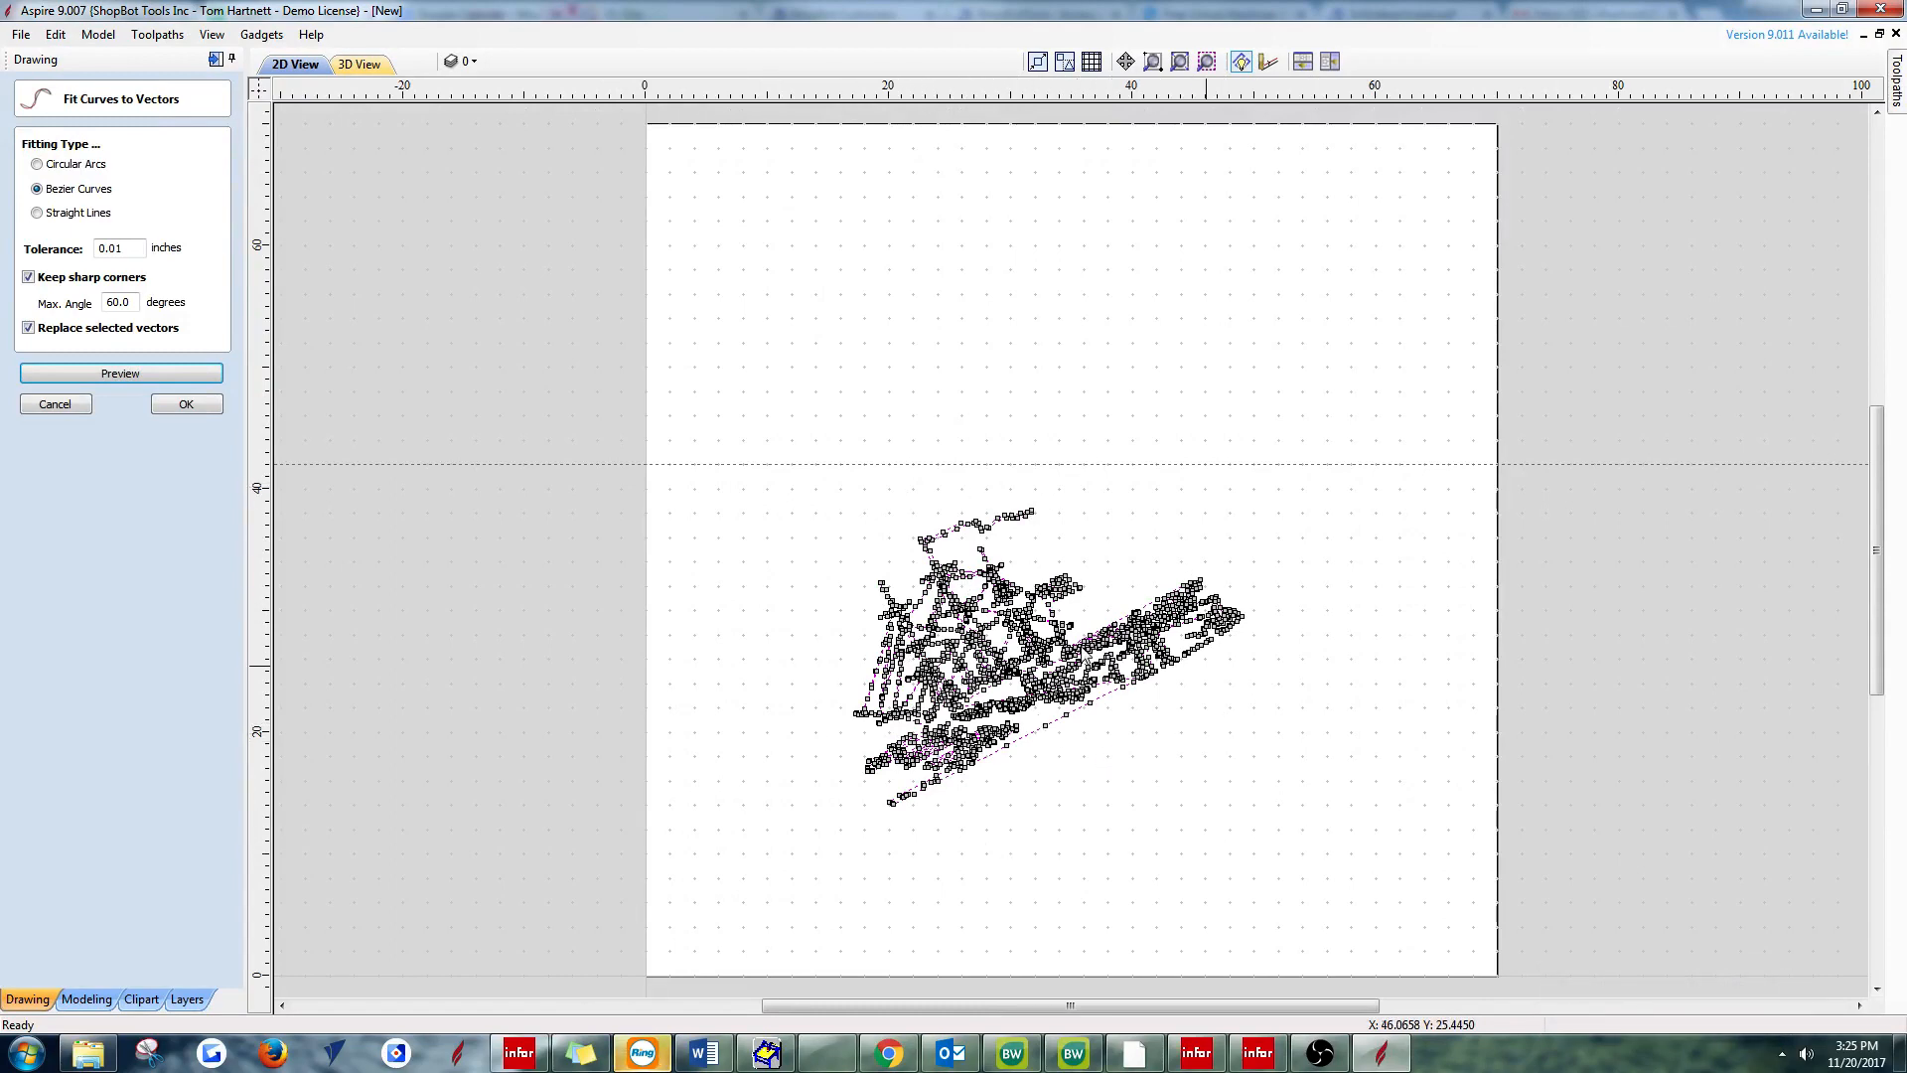
pyautogui.click(1242, 763)
pyautogui.scroll(1, 1235, 767)
pyautogui.scroll(1, 1037, 700)
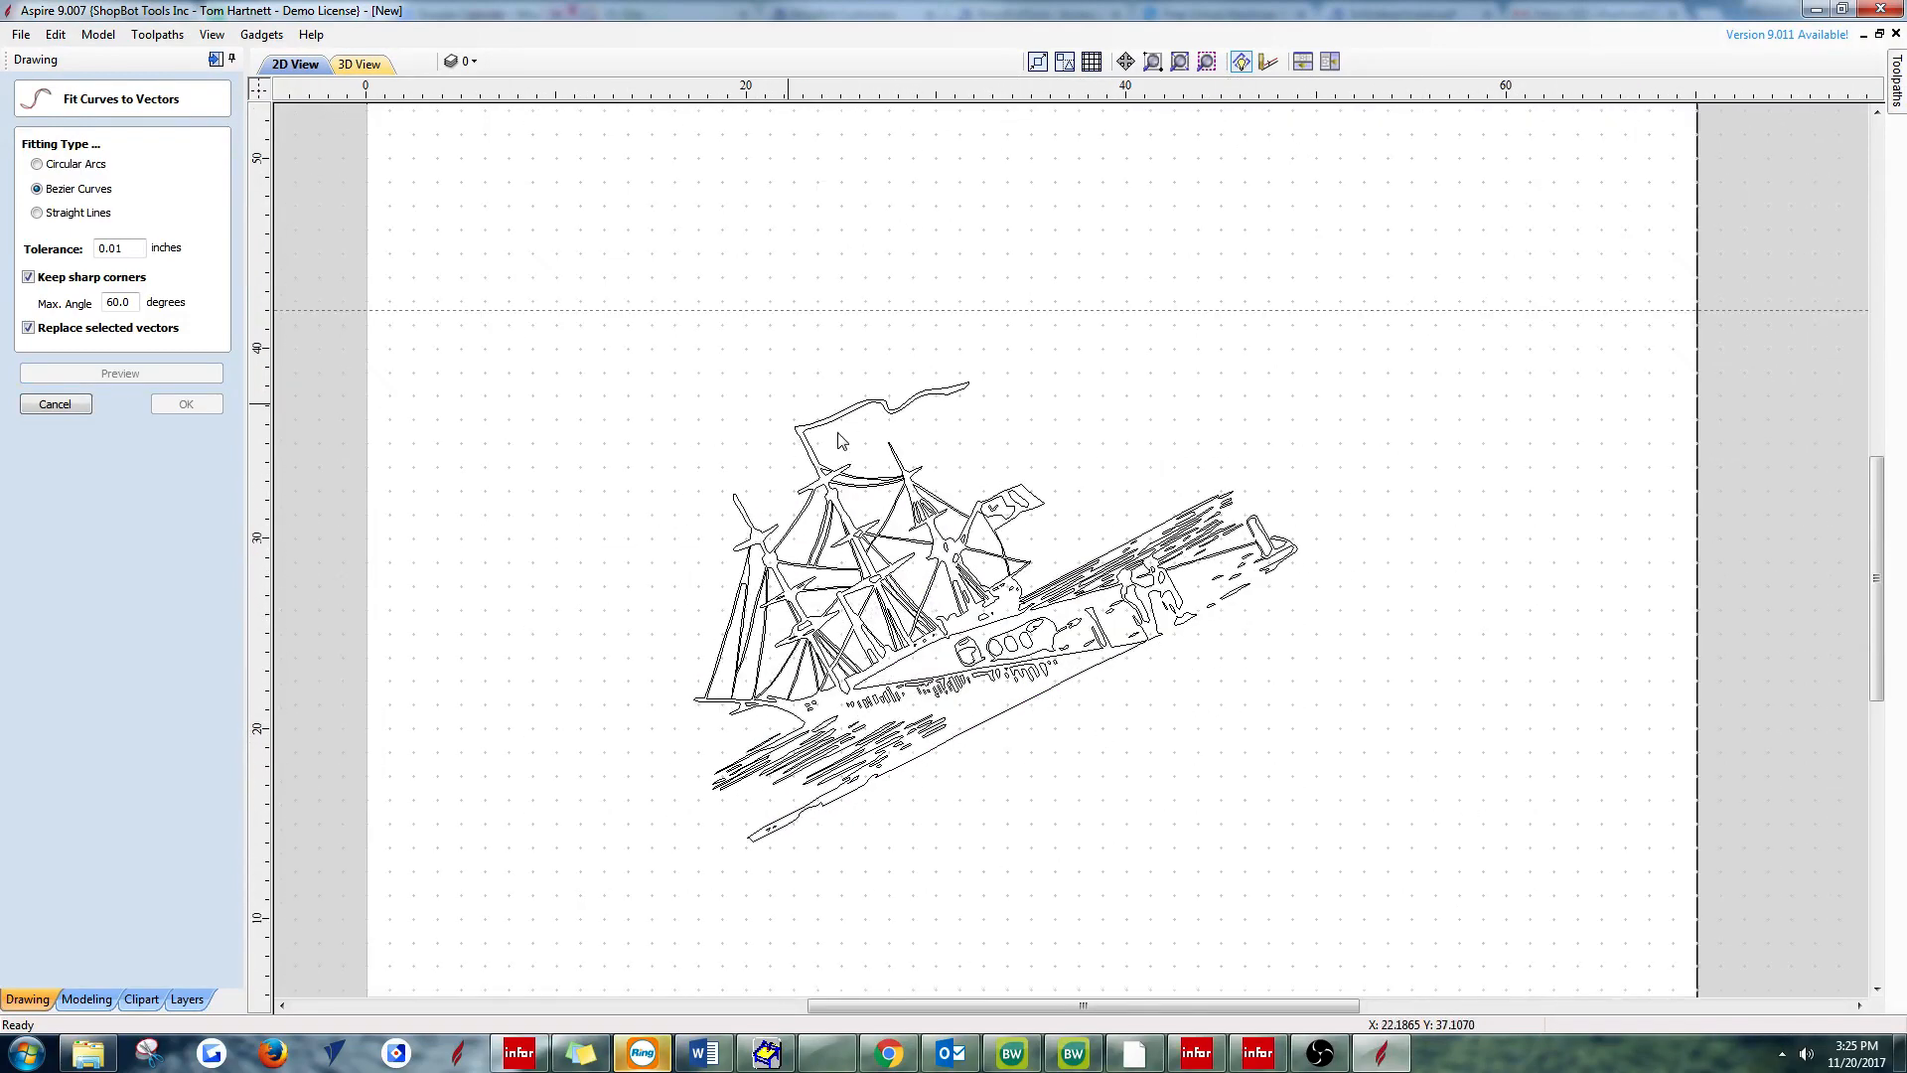
pyautogui.moveTo(494, 242)
pyautogui.mouseDown()
pyautogui.moveTo(1490, 1008)
pyautogui.moveTo(1458, 1021)
pyautogui.mouseUp()
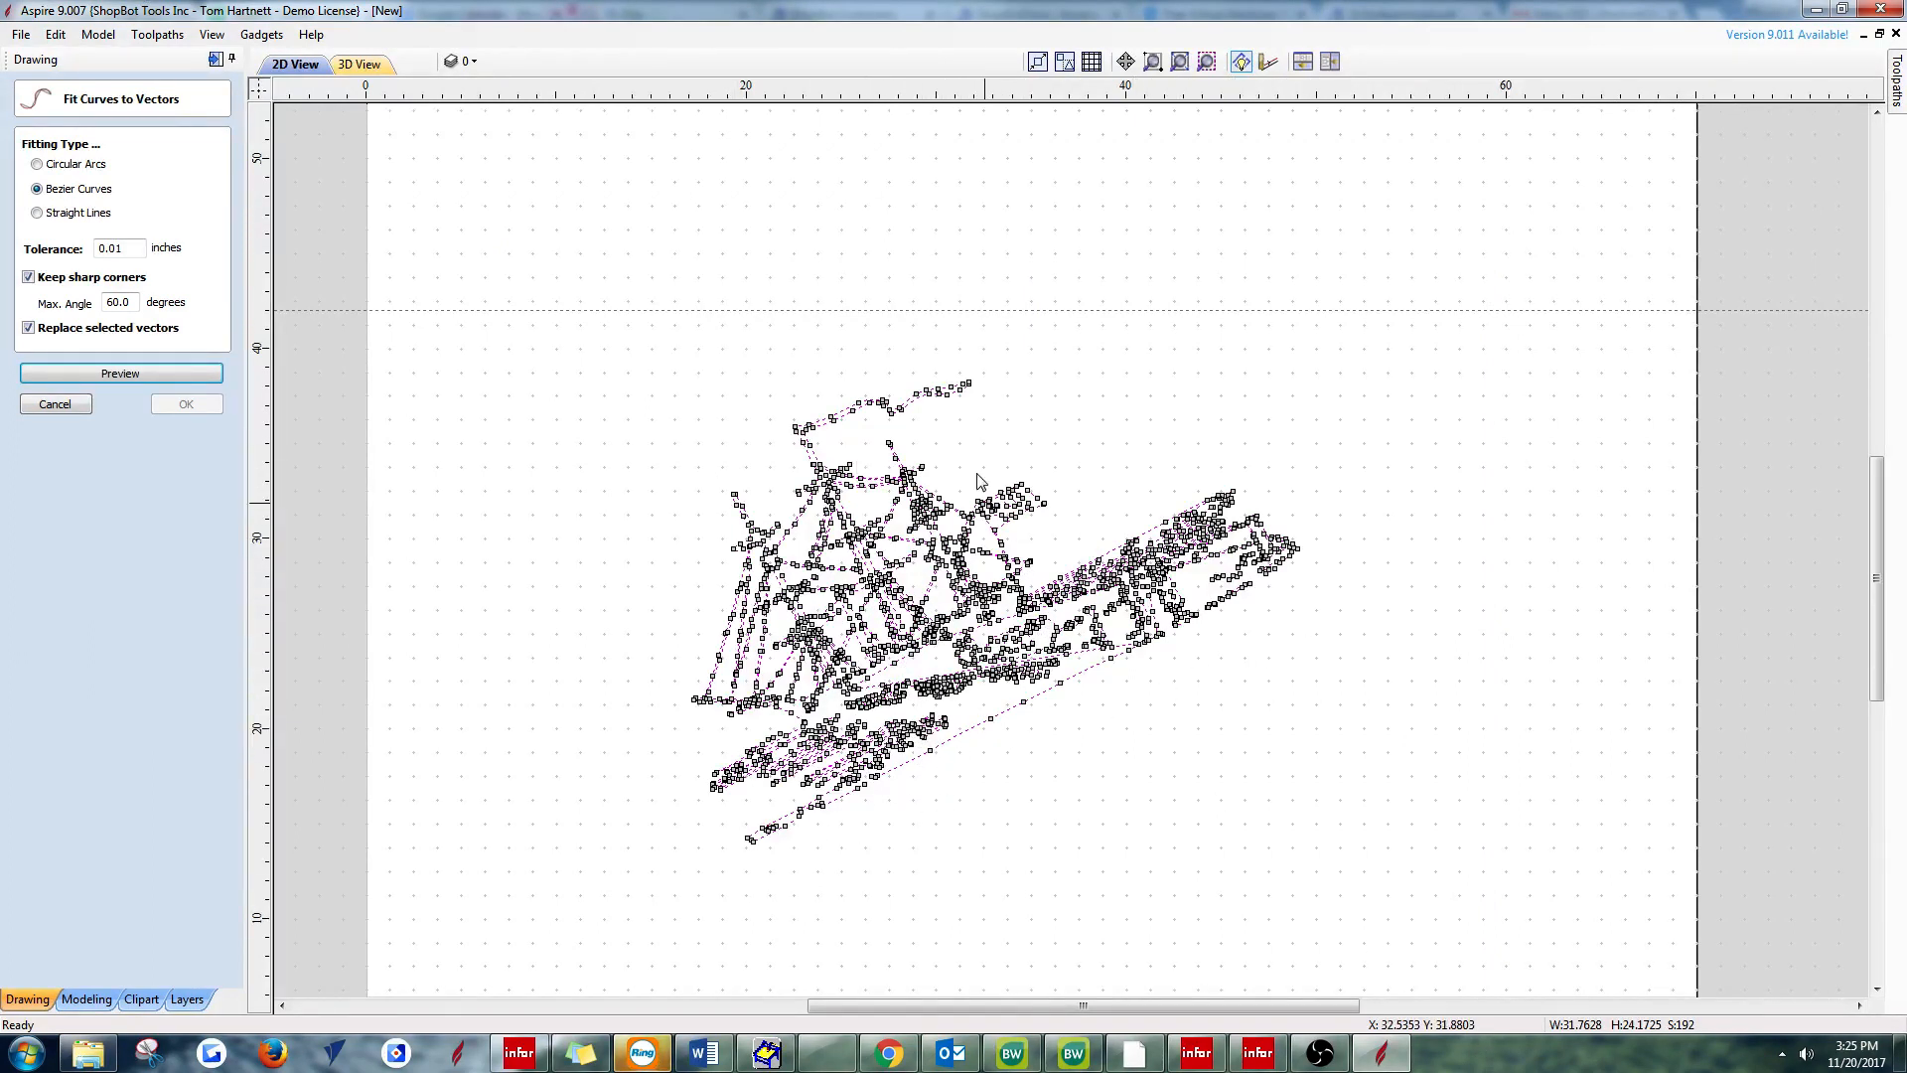
pyautogui.scroll(5, 825, 552)
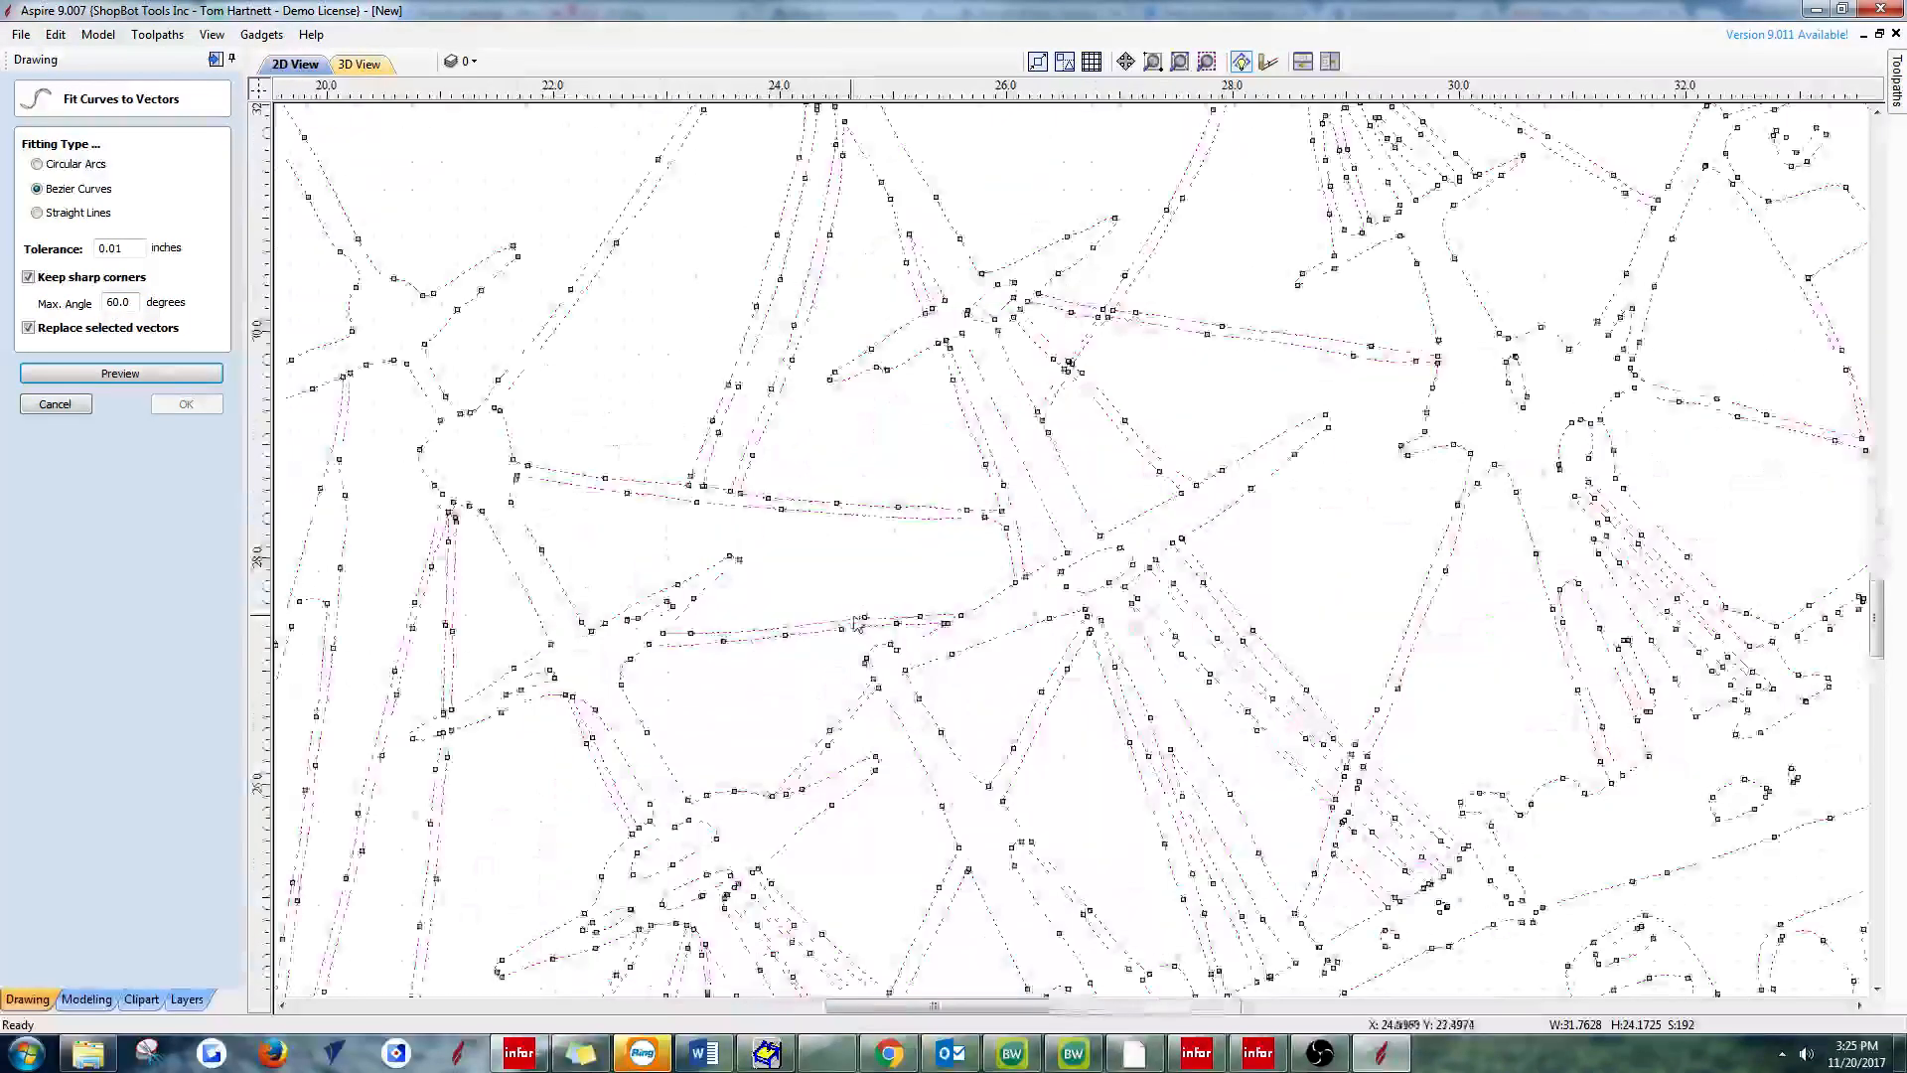
pyautogui.scroll(-6, 832, 500)
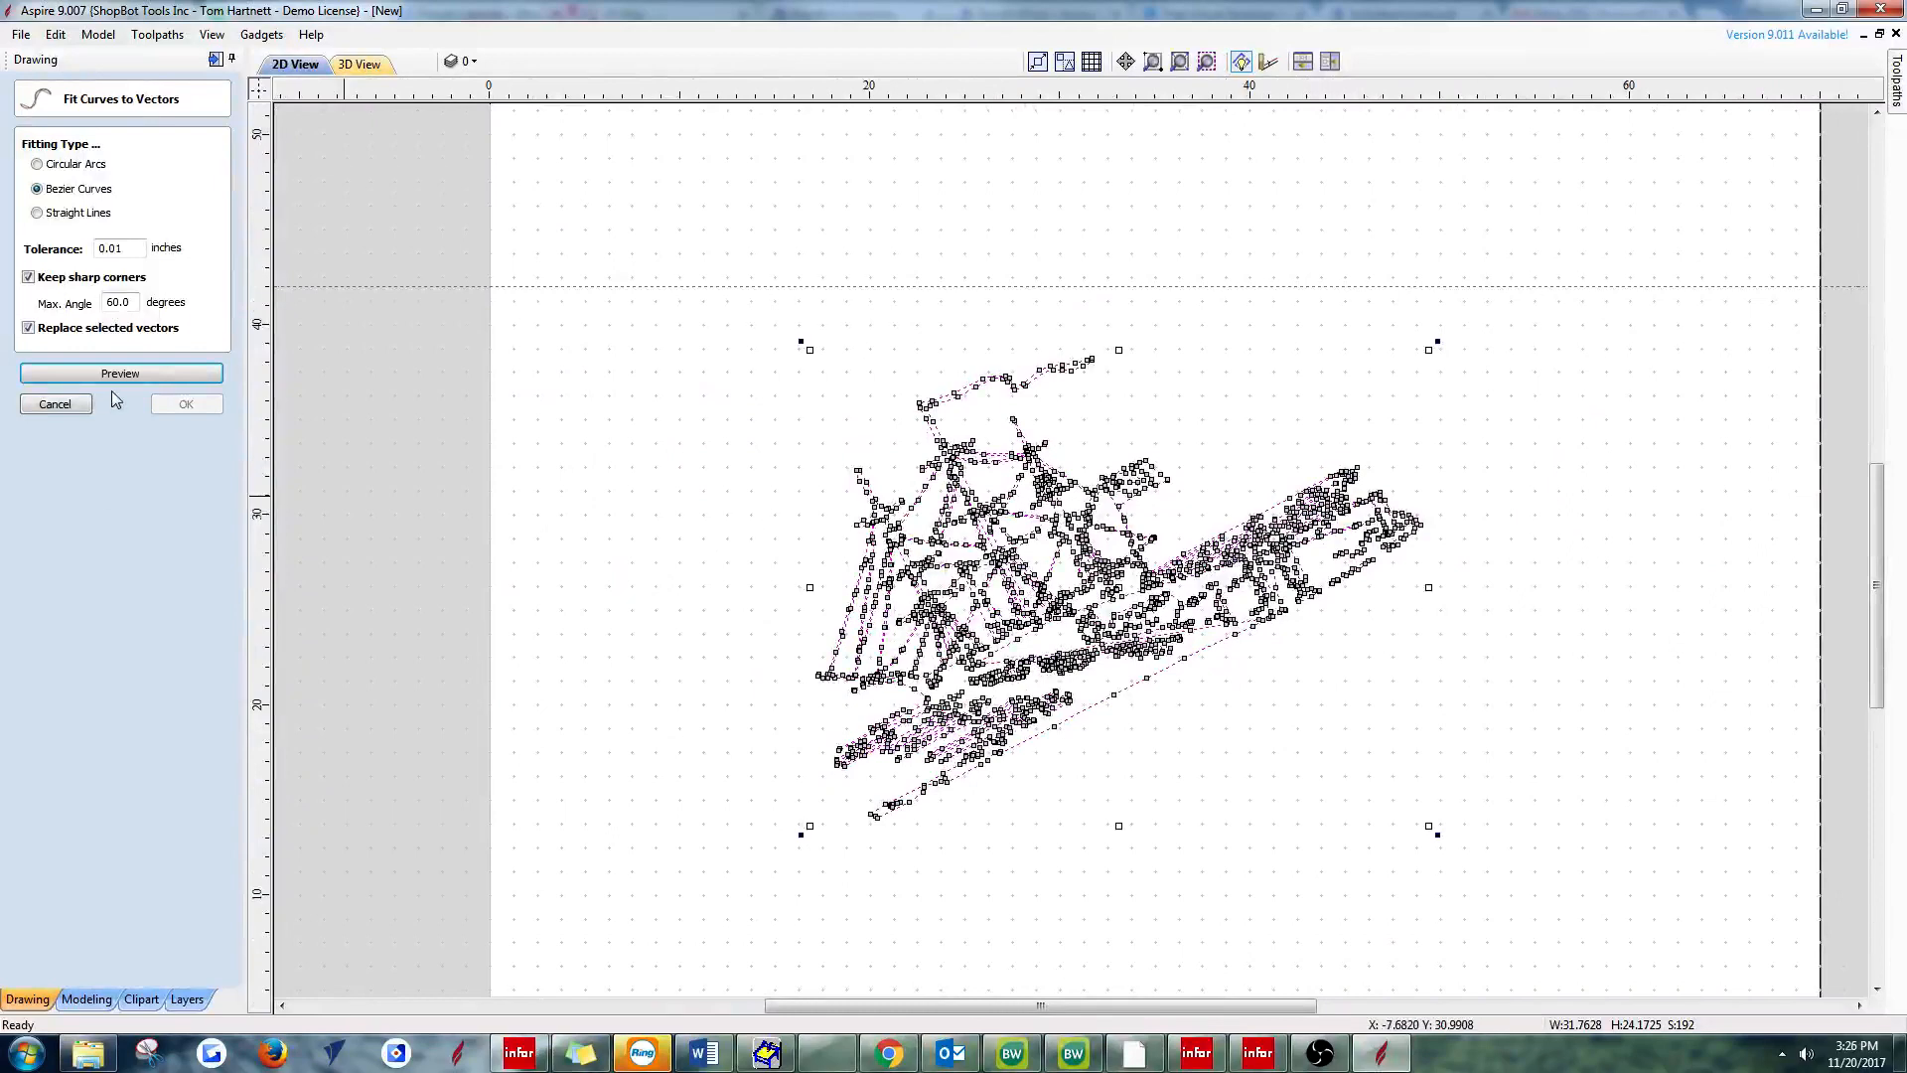
pyautogui.click(56, 404)
# - Calculate the V-Carve 2 toolpath for all the curve-fitted ship vectors with the 90-degree 1.25-inch V-bit
pyautogui.moveTo(706, 235); pyautogui.dragTo(1500, 865)
pyautogui.click(1898, 89)
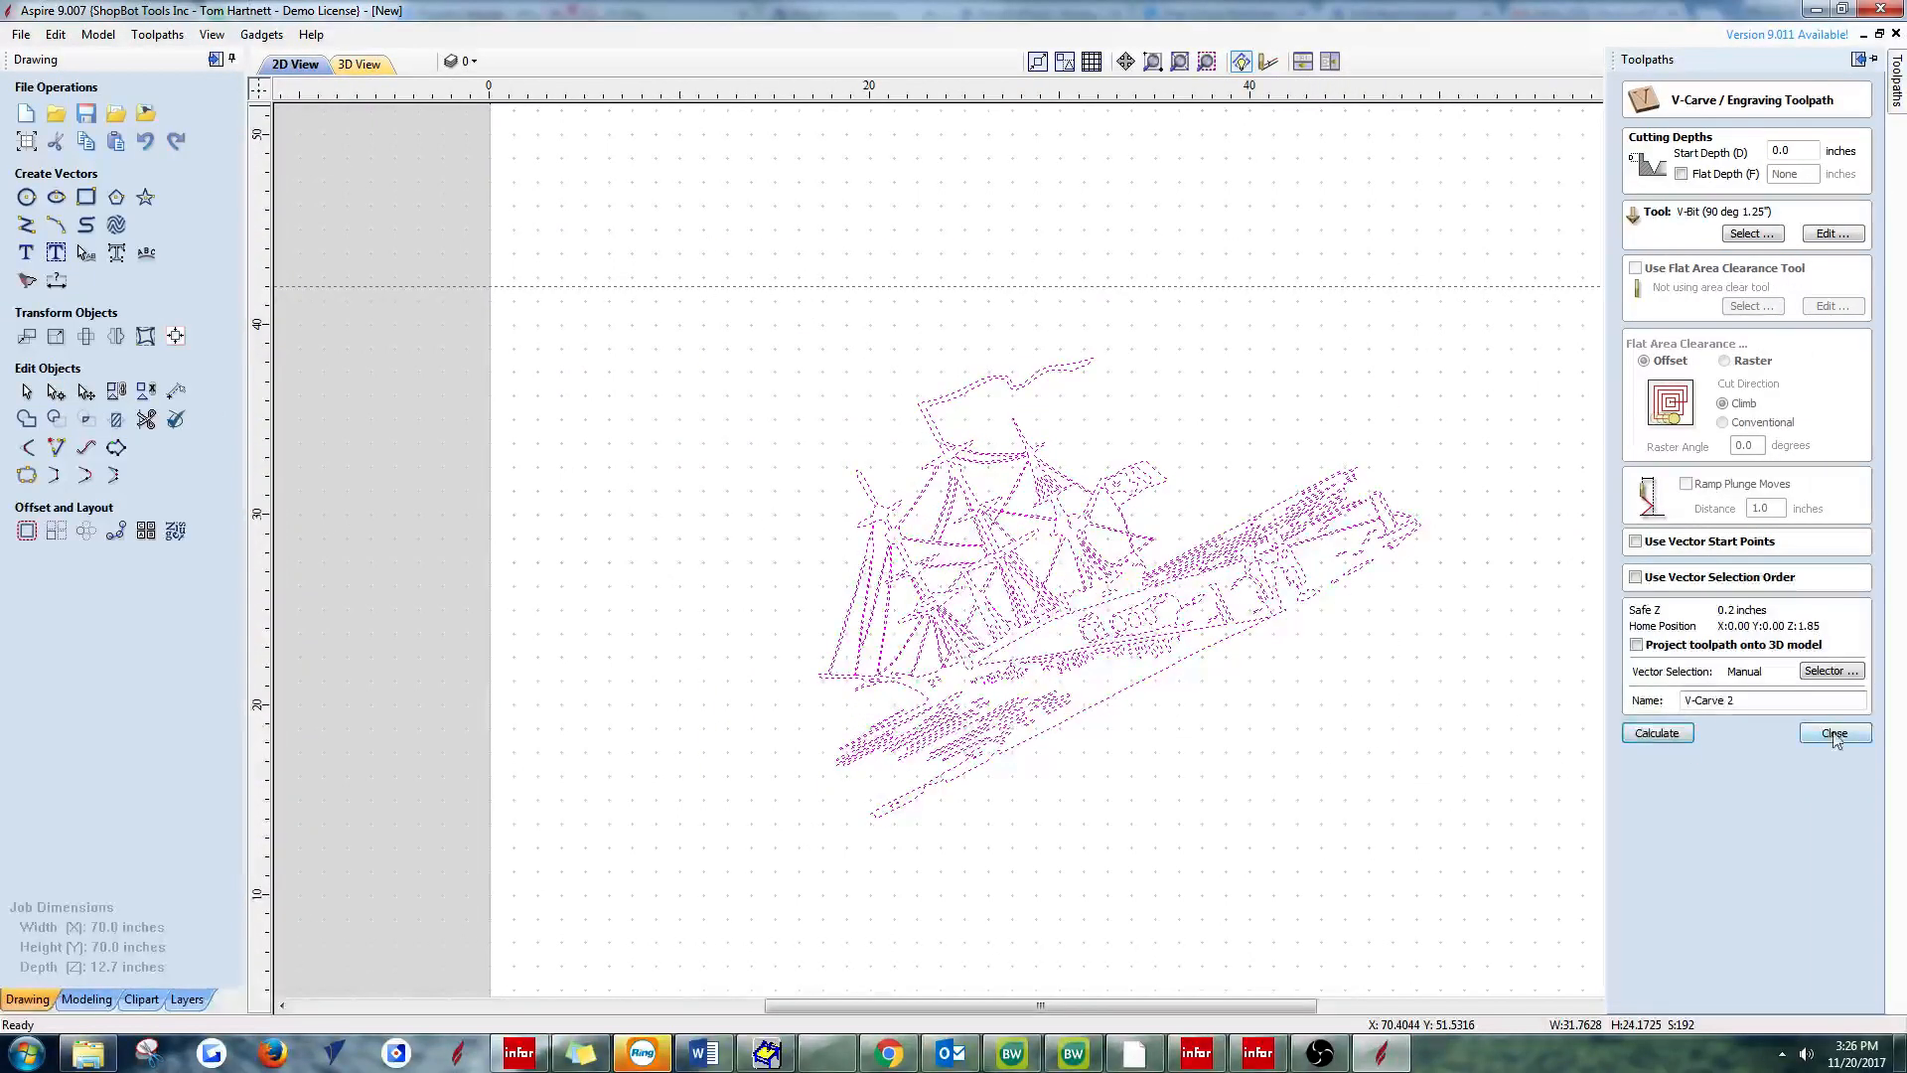
pyautogui.click(1654, 736)
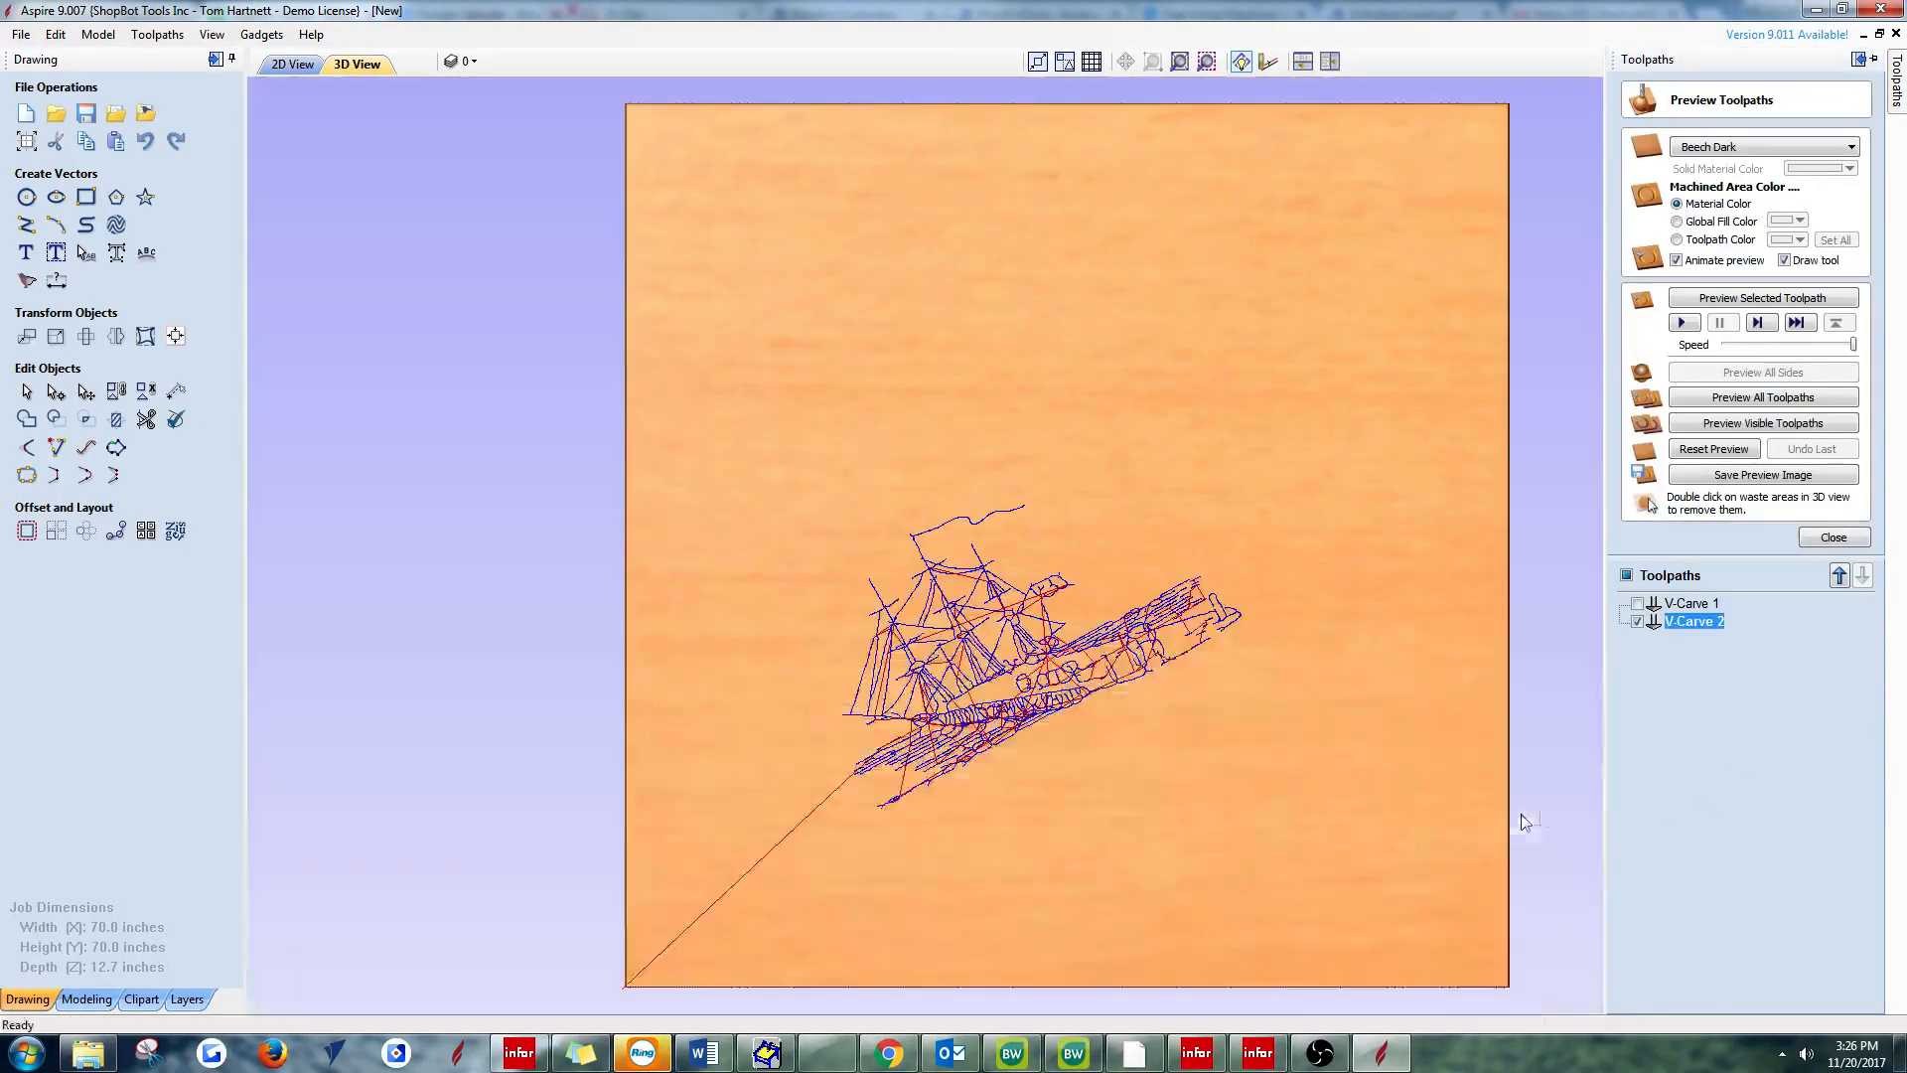
# - Keep the toolpath commands docked open and simulate all toolpaths on the Beech Dark material
pyautogui.click(1875, 60)
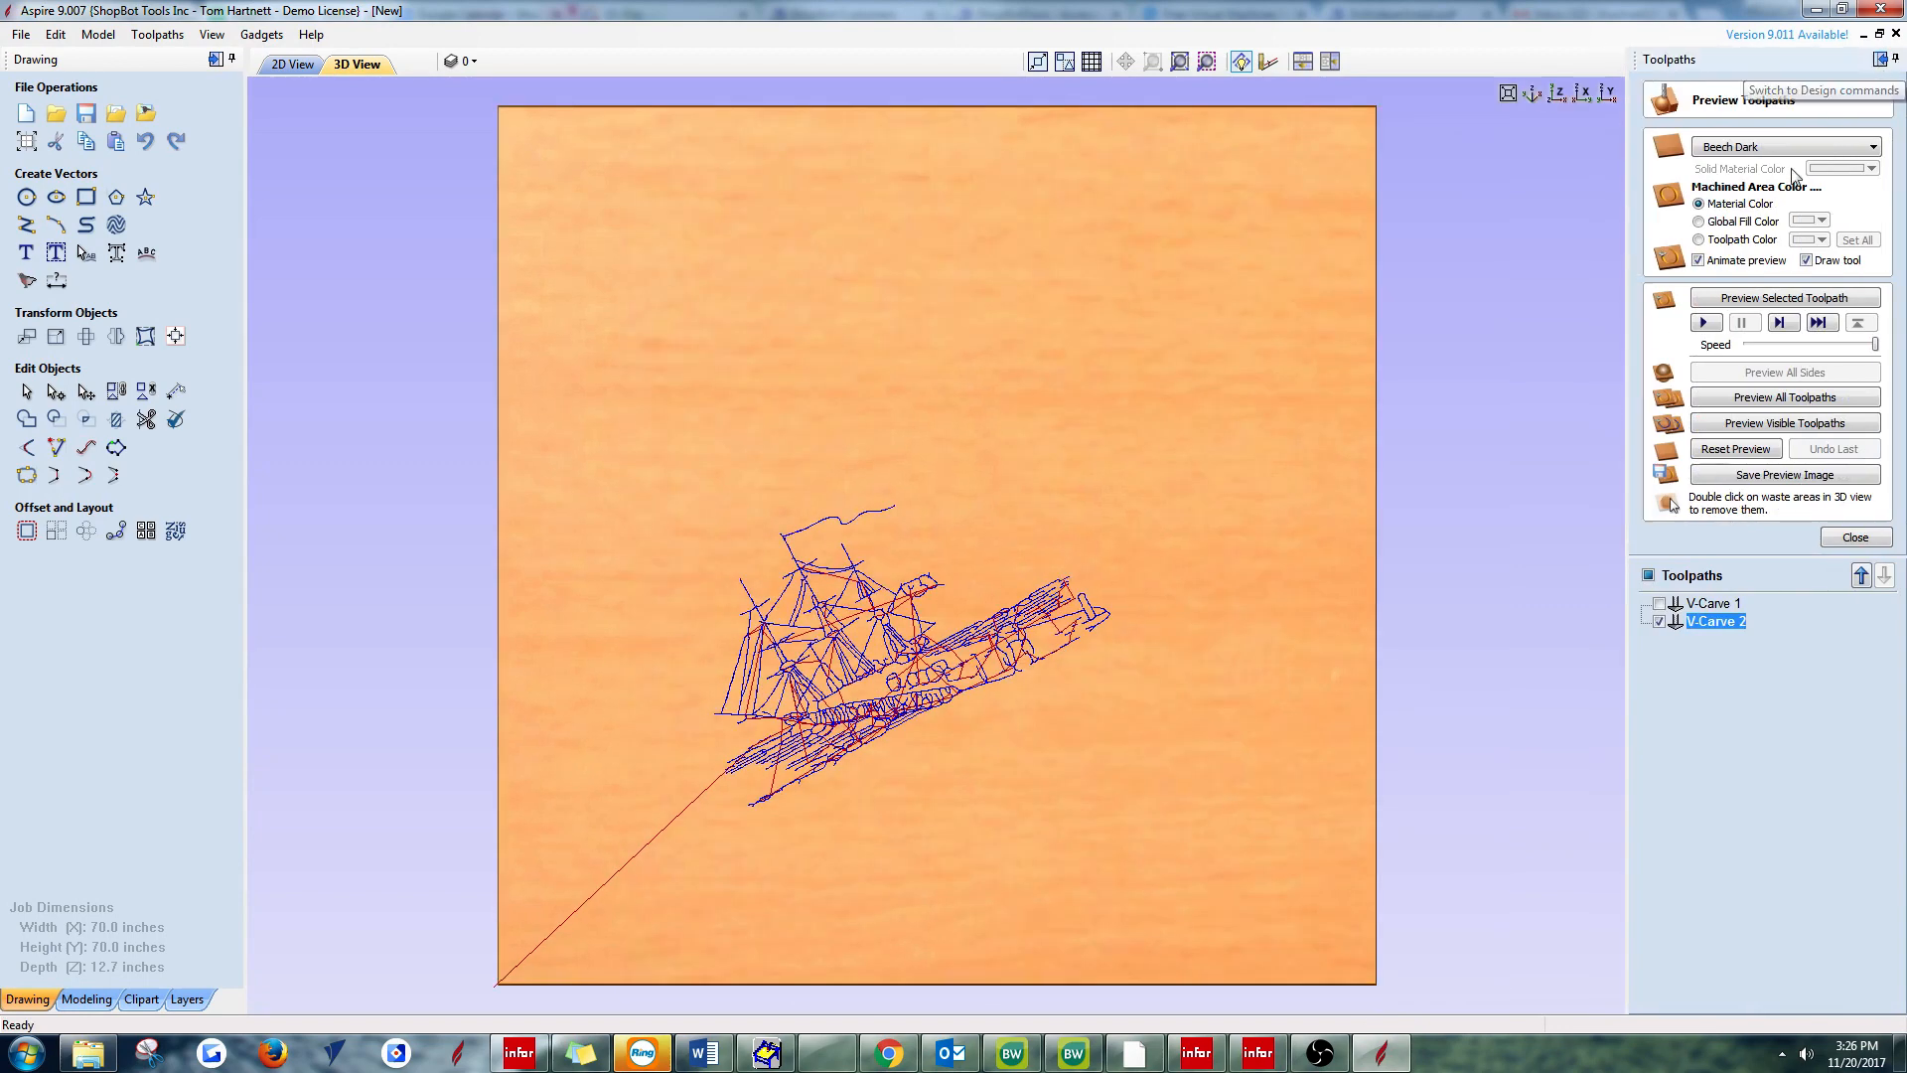
pyautogui.click(1768, 399)
pyautogui.moveTo(997, 727); pyautogui.dragTo(1013, 627, button='middle')
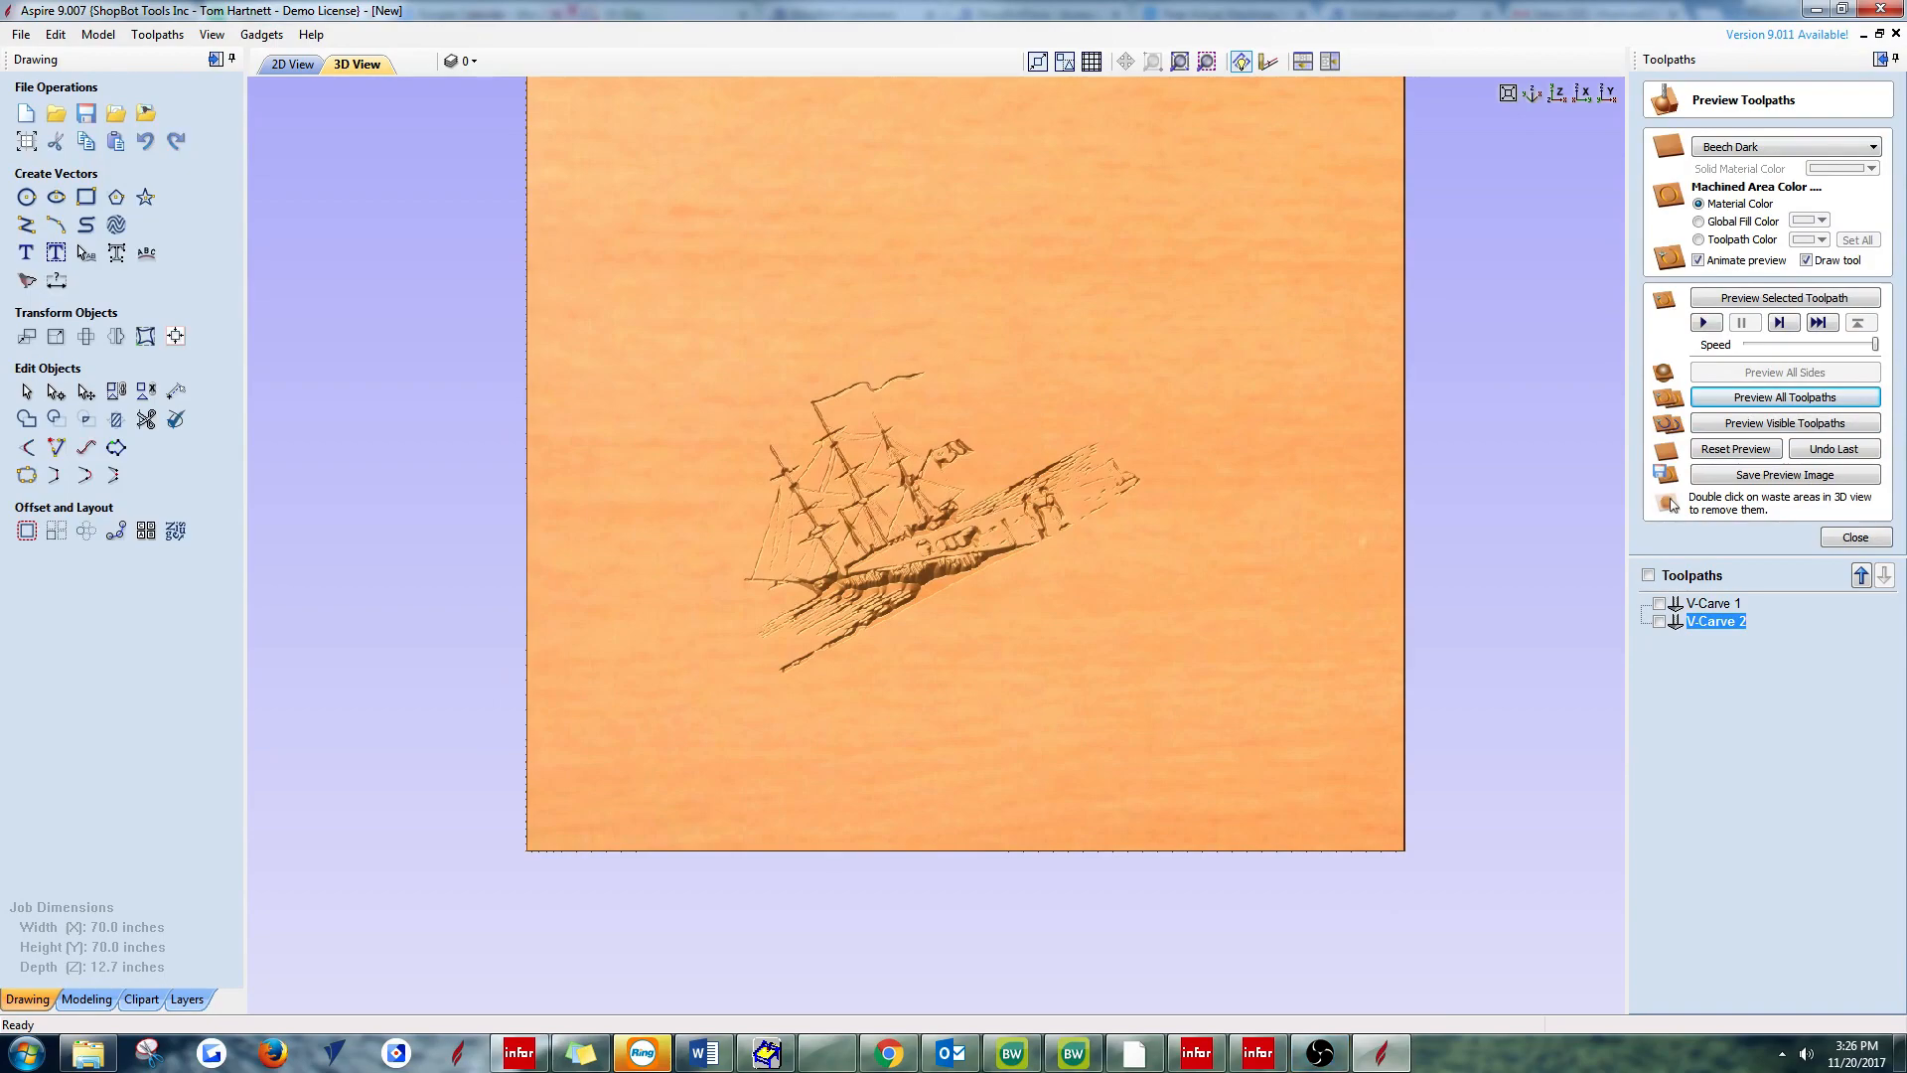